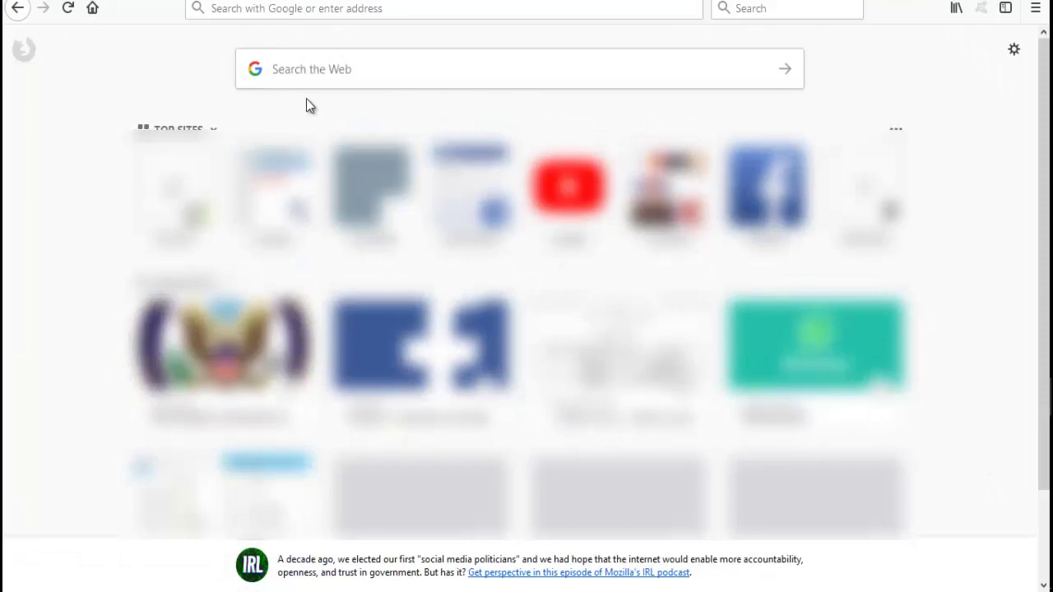
- Search Google for travel.state.gov
left_click(364, 74)
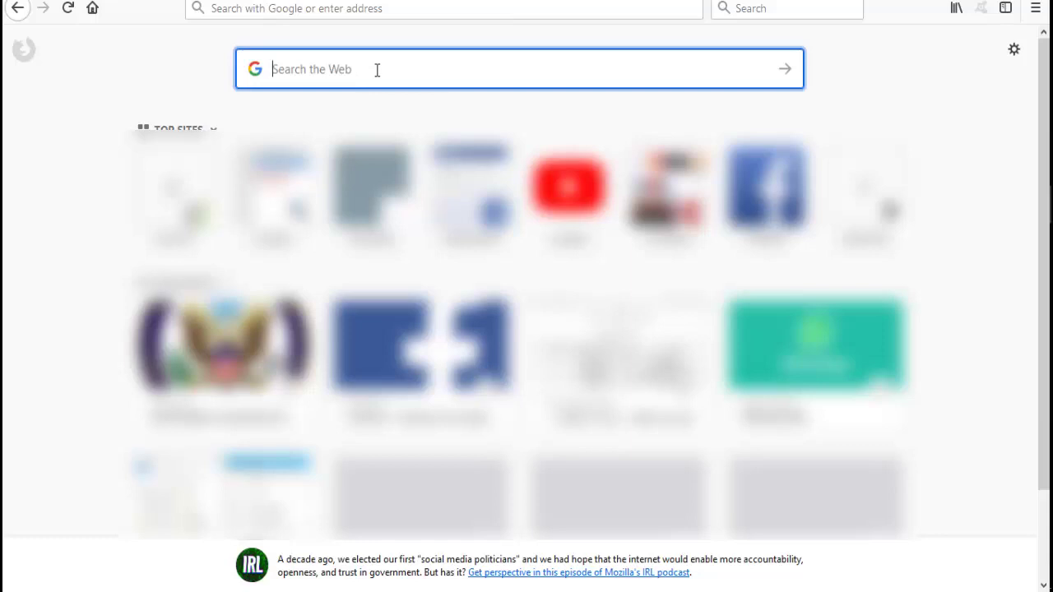
type("t")
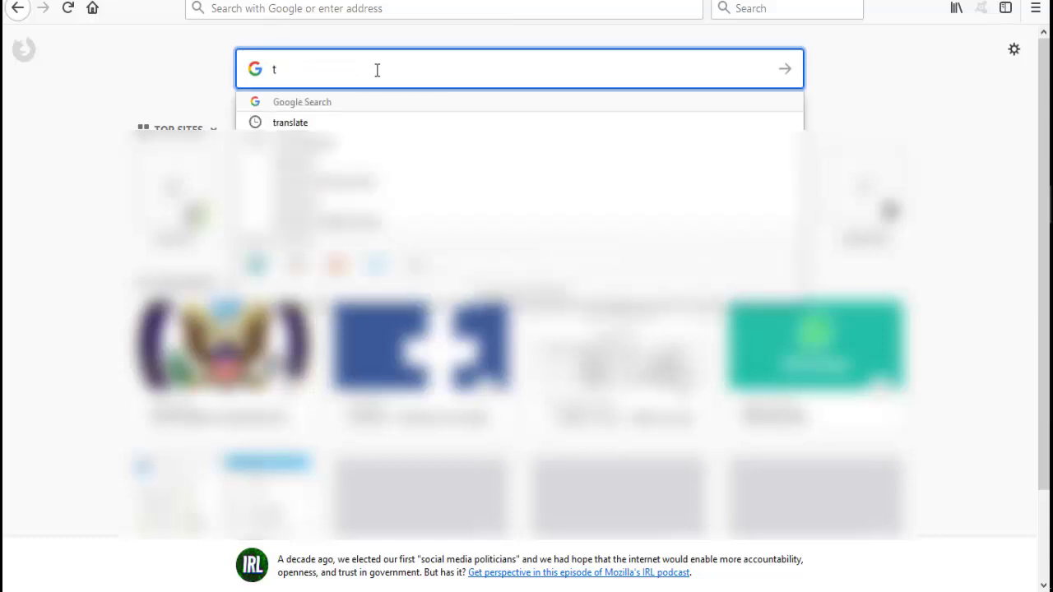
type("ravel")
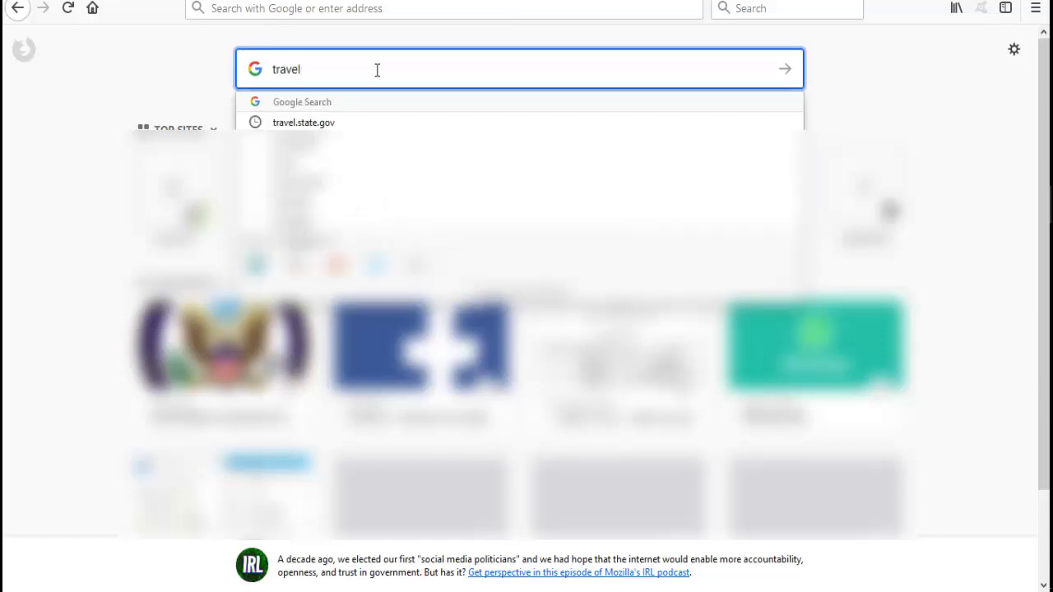
type(".state")
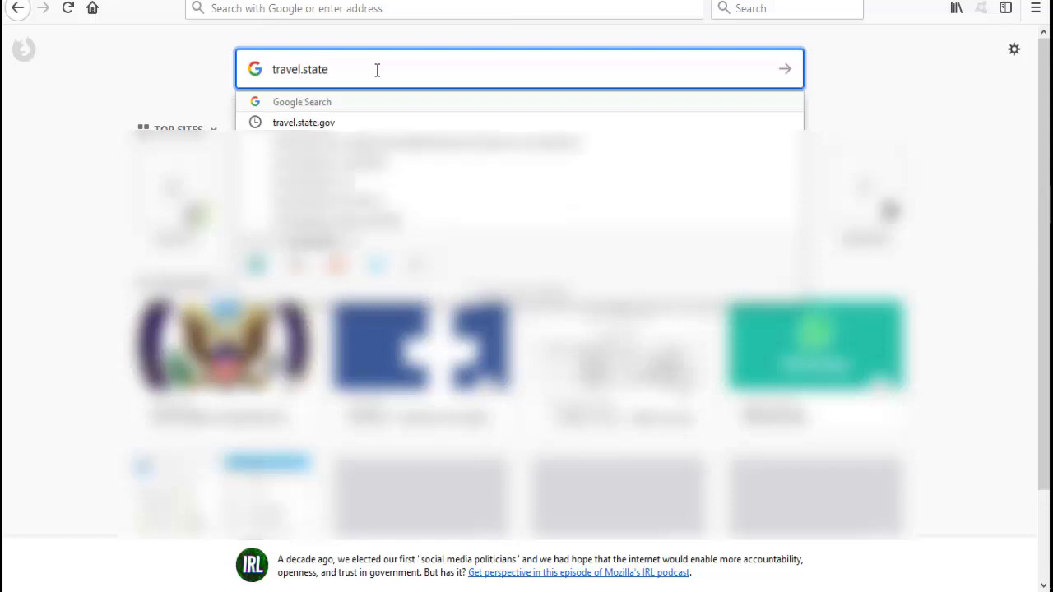
type(".gov")
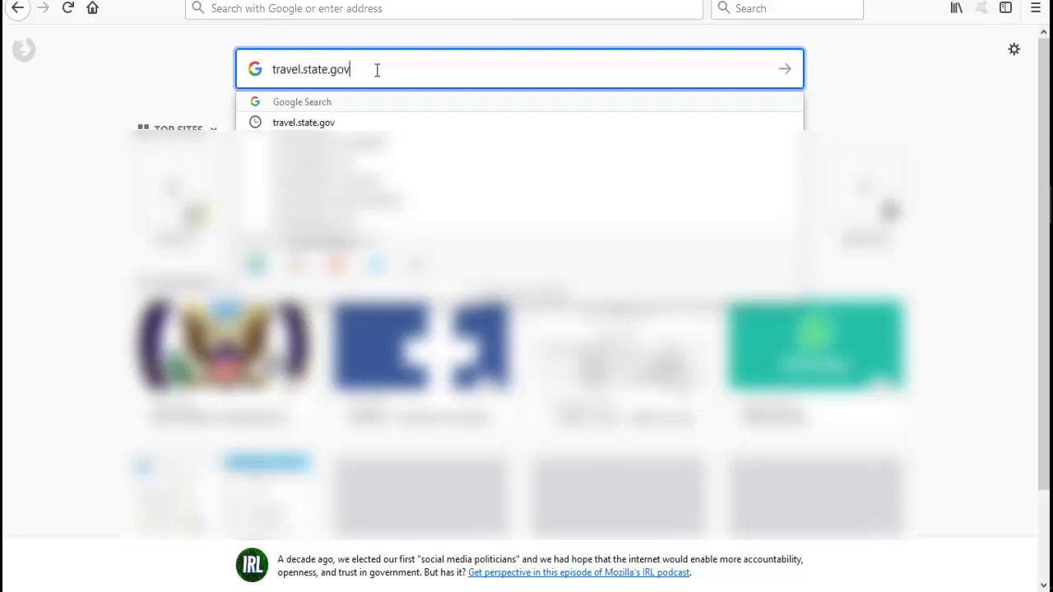
key("Return")
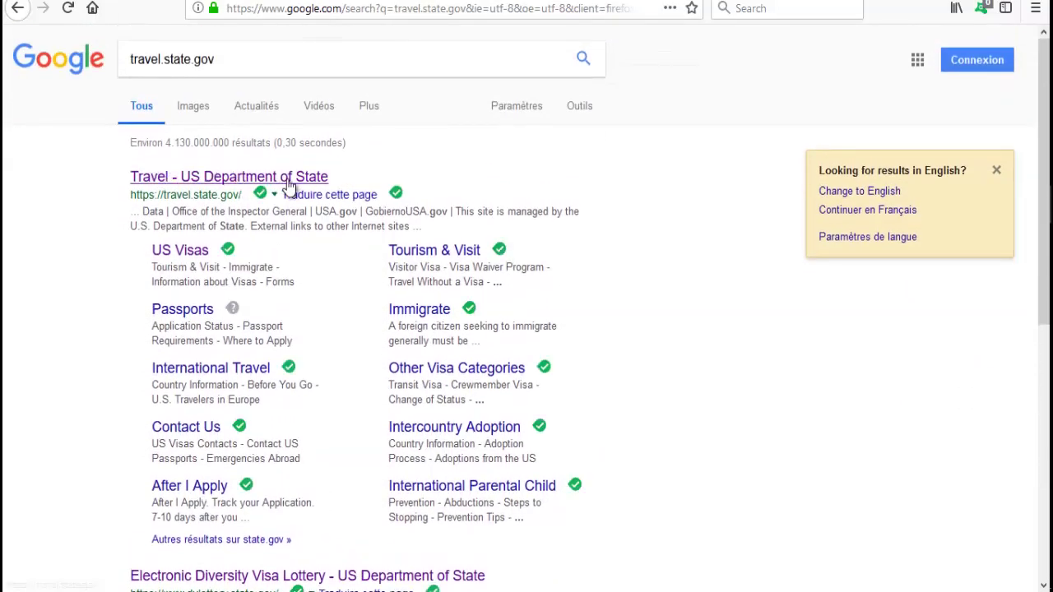
- Open the Travel - US Department of State site from the first search result
left_click(245, 178)
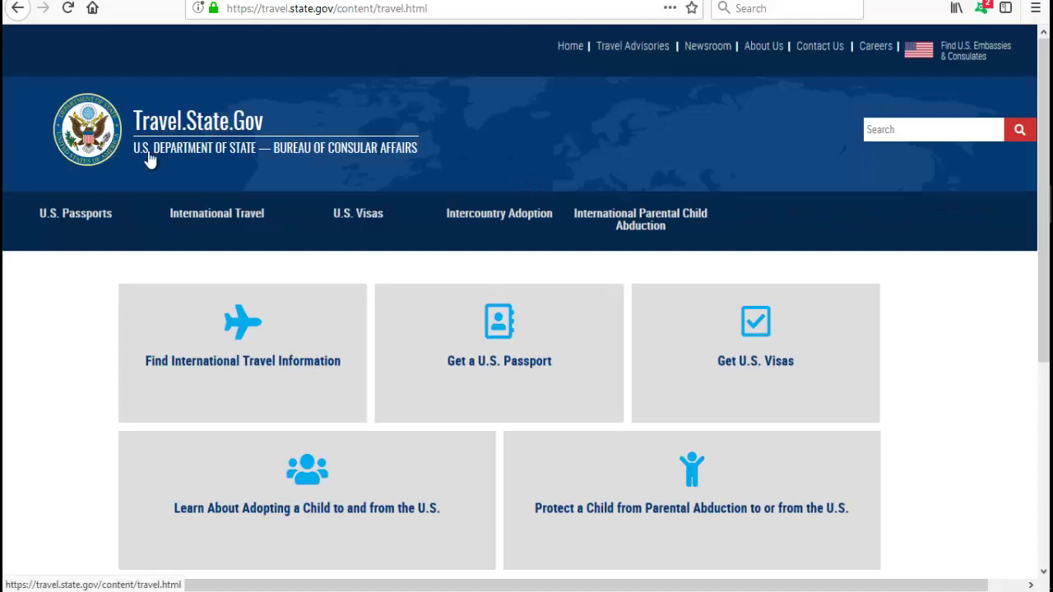
scroll(466, 119, "down", 1)
scroll(466, 119, "down", 2)
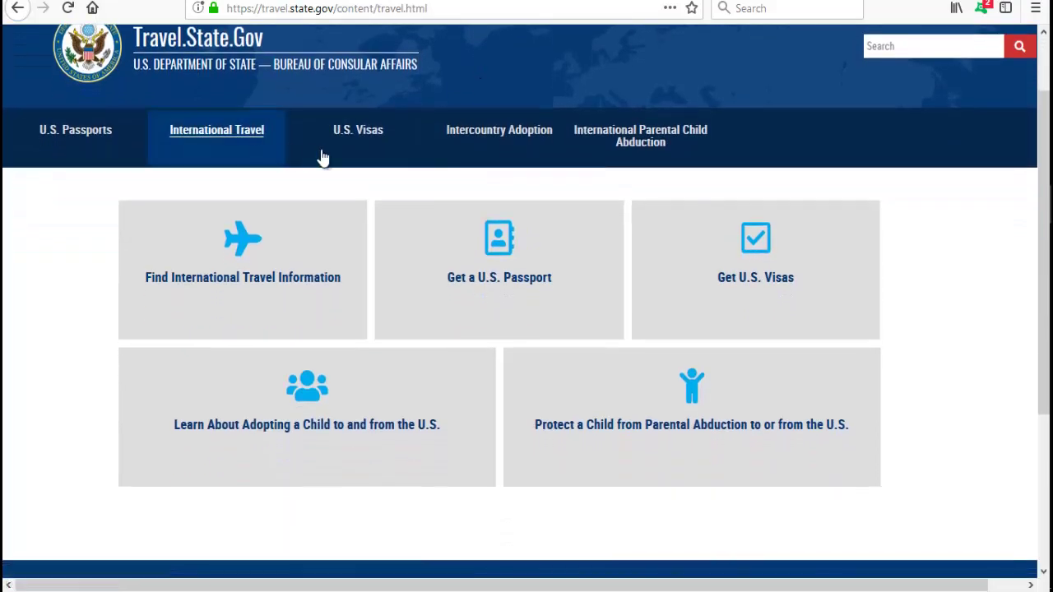
- Go to the U.S. Visas page and scroll down to the Visa Photo Requirements box
left_click(362, 141)
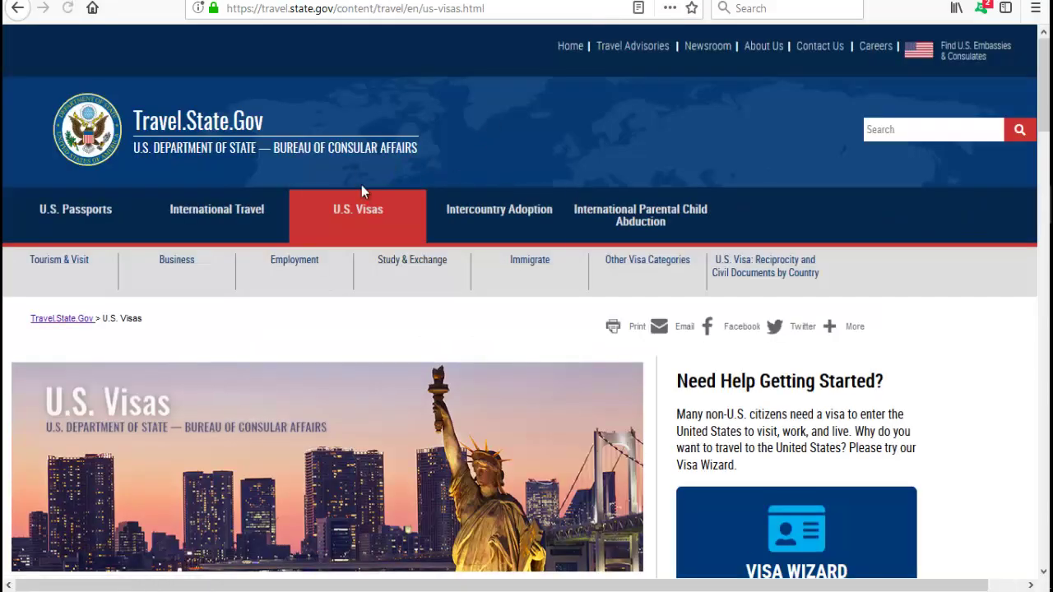
scroll(362, 222, "down", 2)
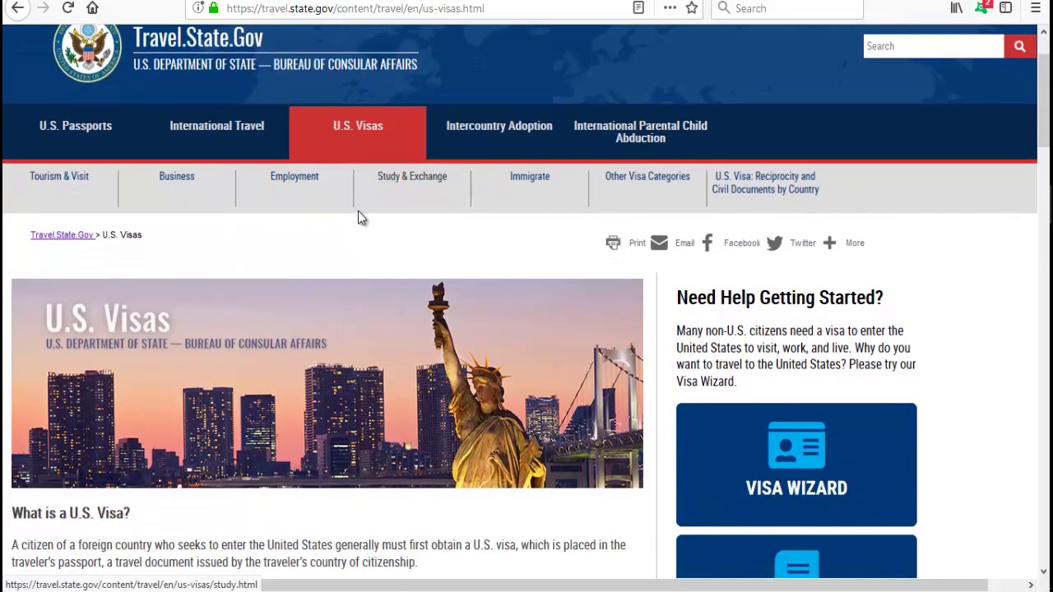
scroll(387, 238, "down", 2)
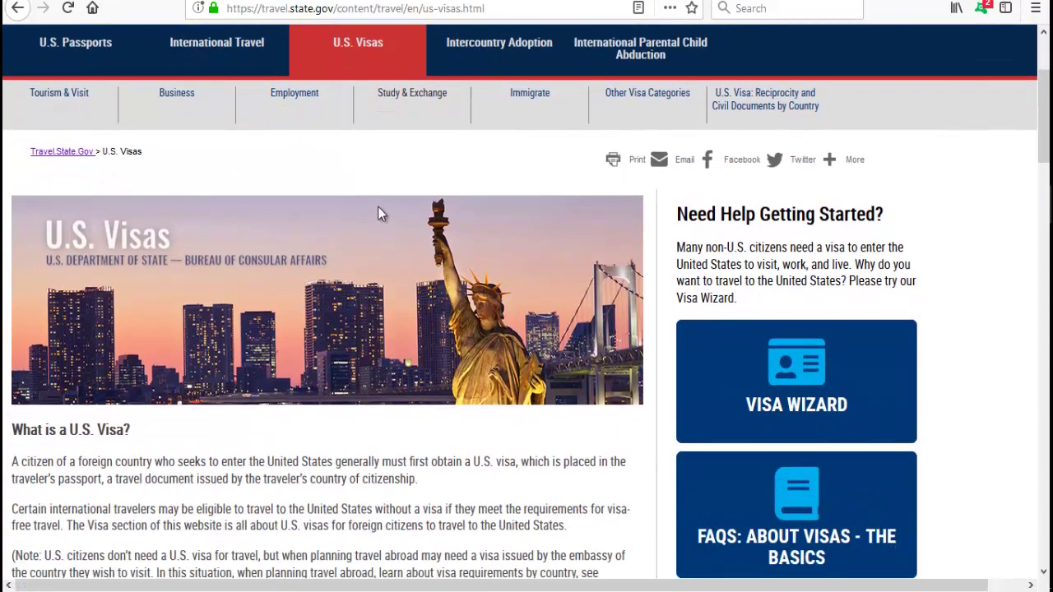
scroll(378, 210, "down", 4)
scroll(720, 291, "down", 6)
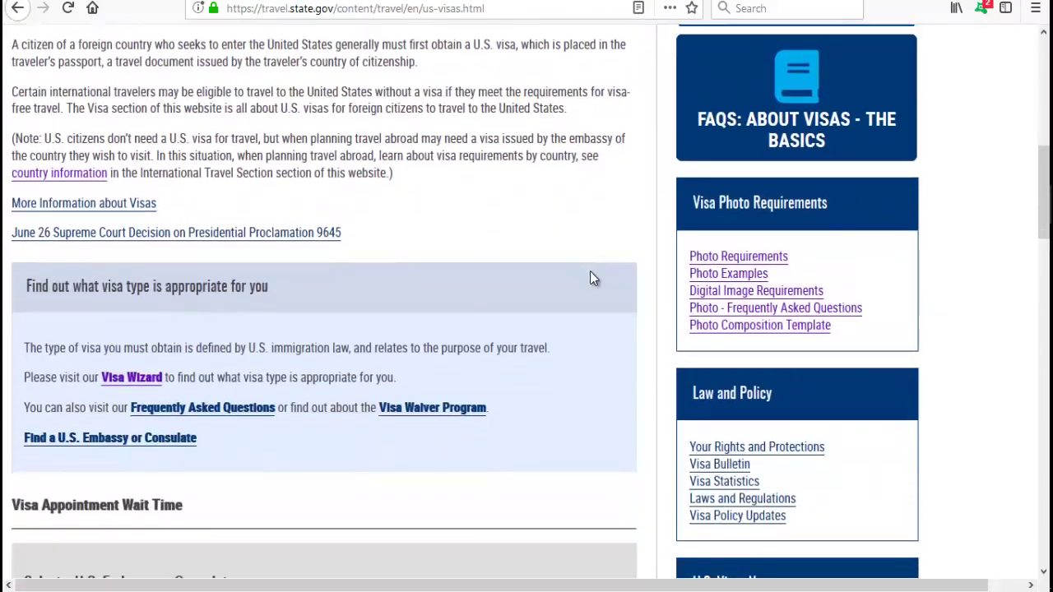
- Open the visa Photo Examples page and browse the acceptable and unacceptable example photos
left_click(724, 280)
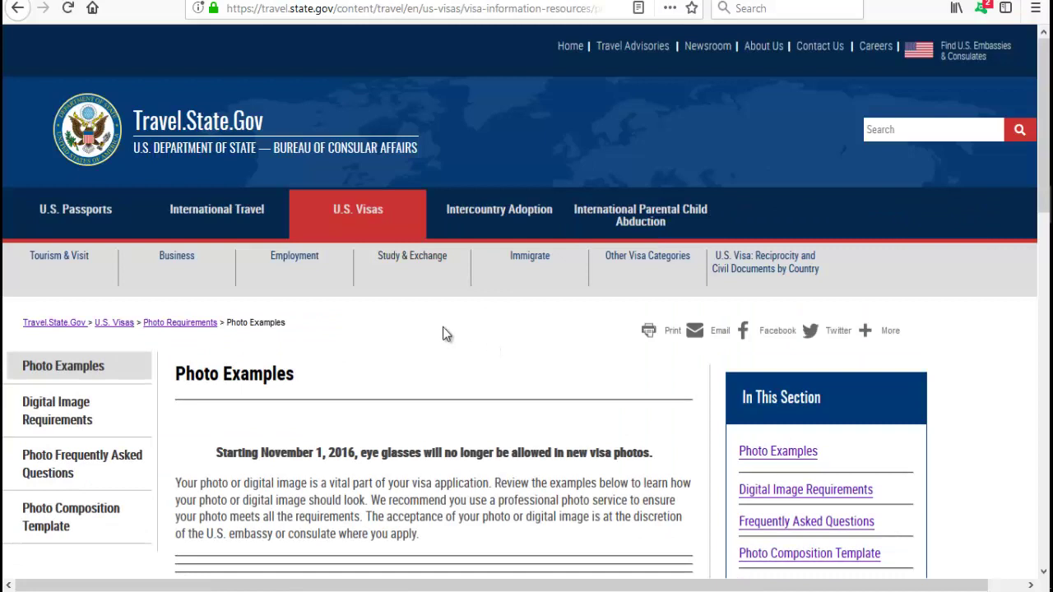
scroll(442, 333, "down", 2)
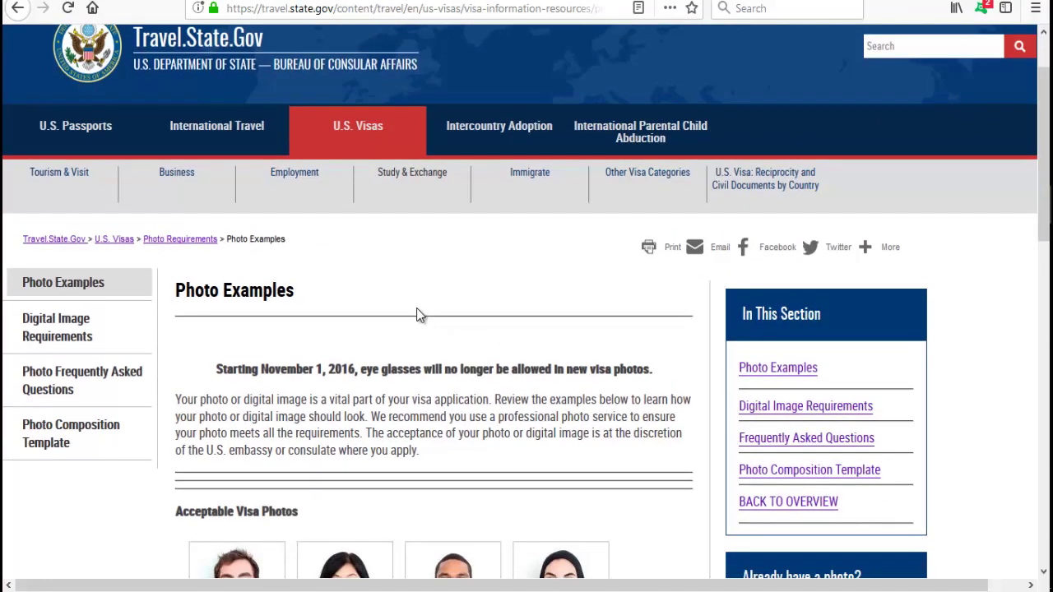
scroll(419, 311, "down", 1)
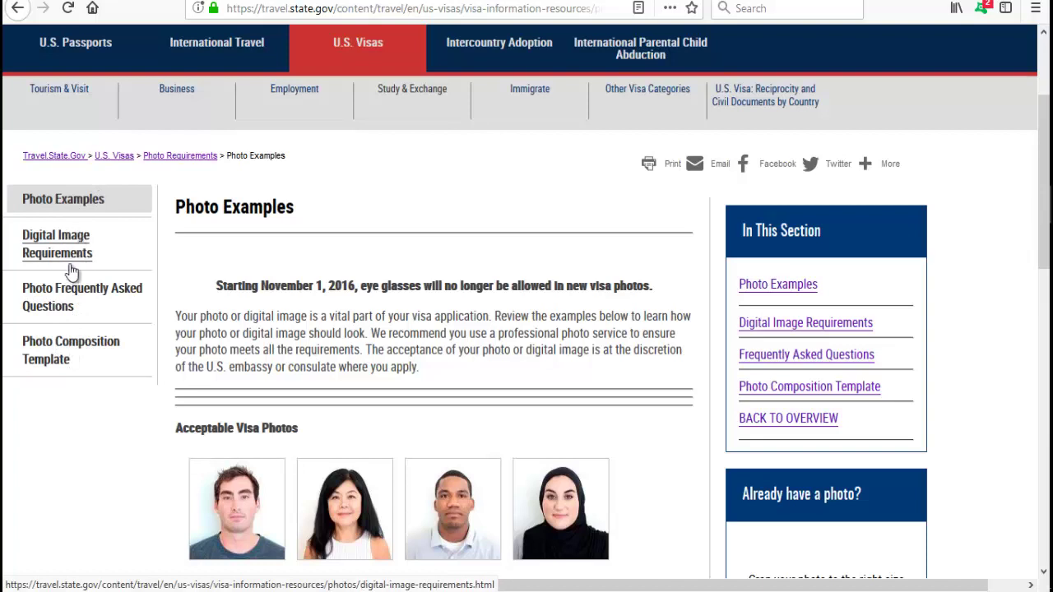
scroll(282, 245, "down", 7)
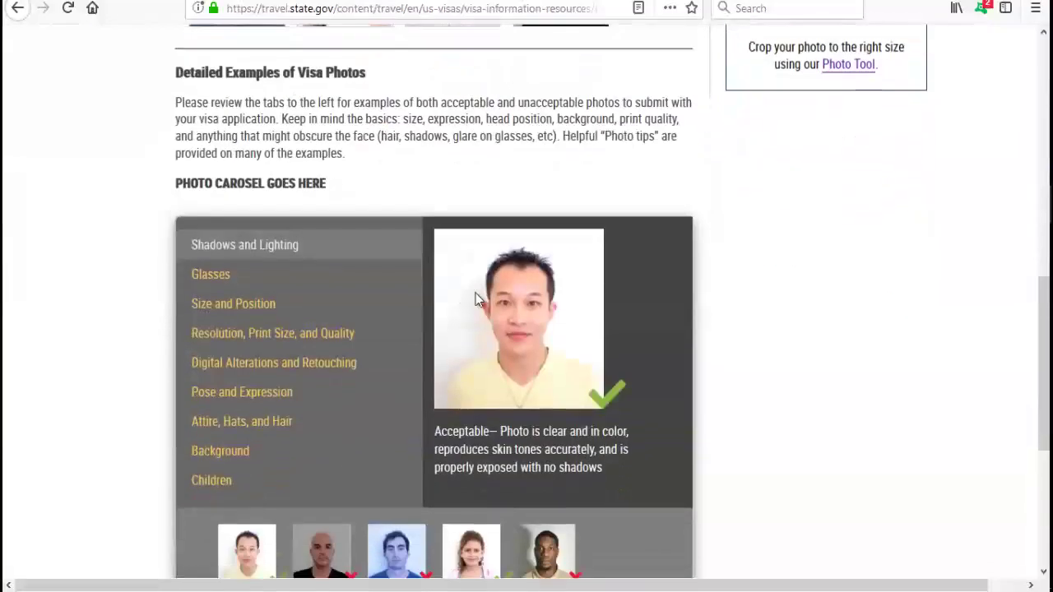
scroll(247, 263, "down", 2)
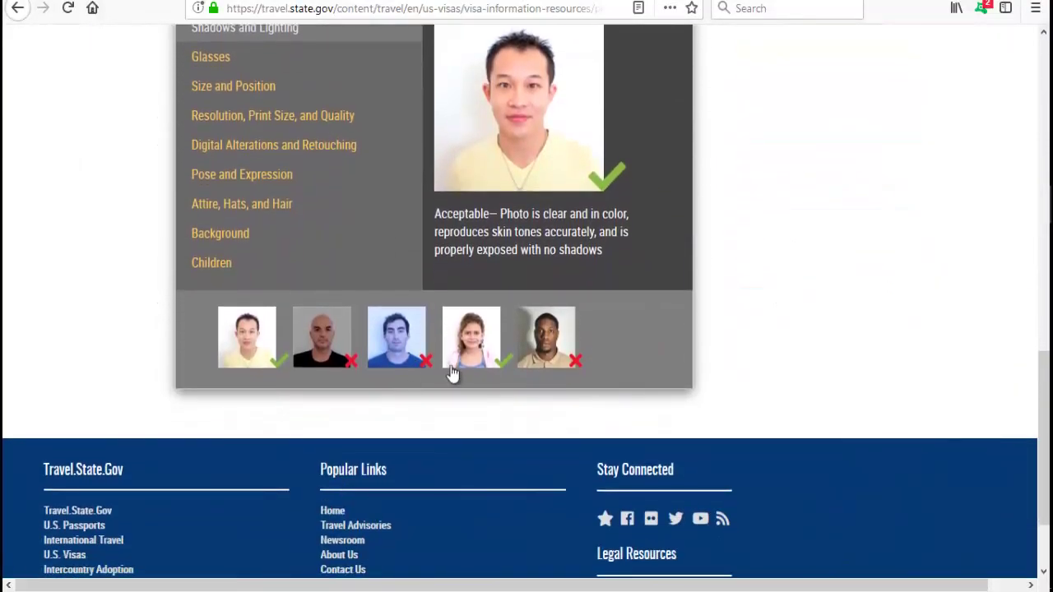
scroll(455, 371, "up", 2)
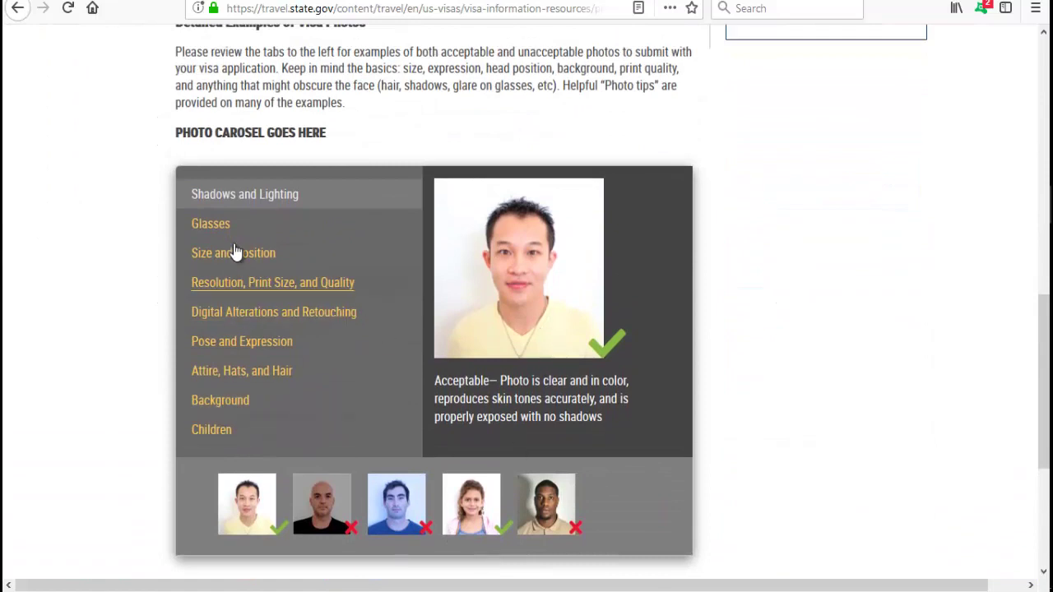
scroll(353, 340, "up", 4)
scroll(440, 330, "up", 4)
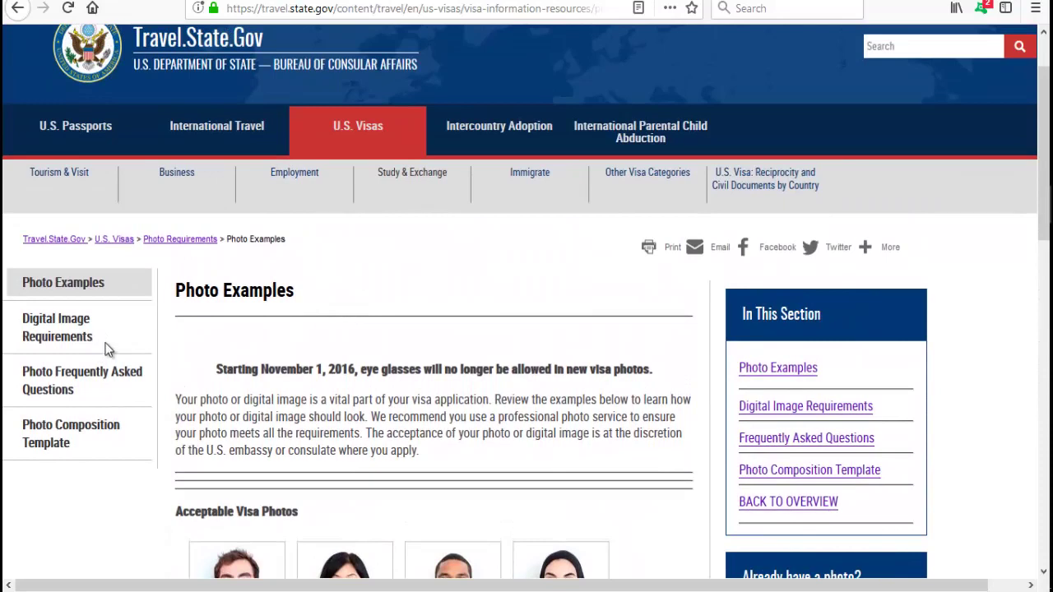
scroll(106, 348, "down", 1)
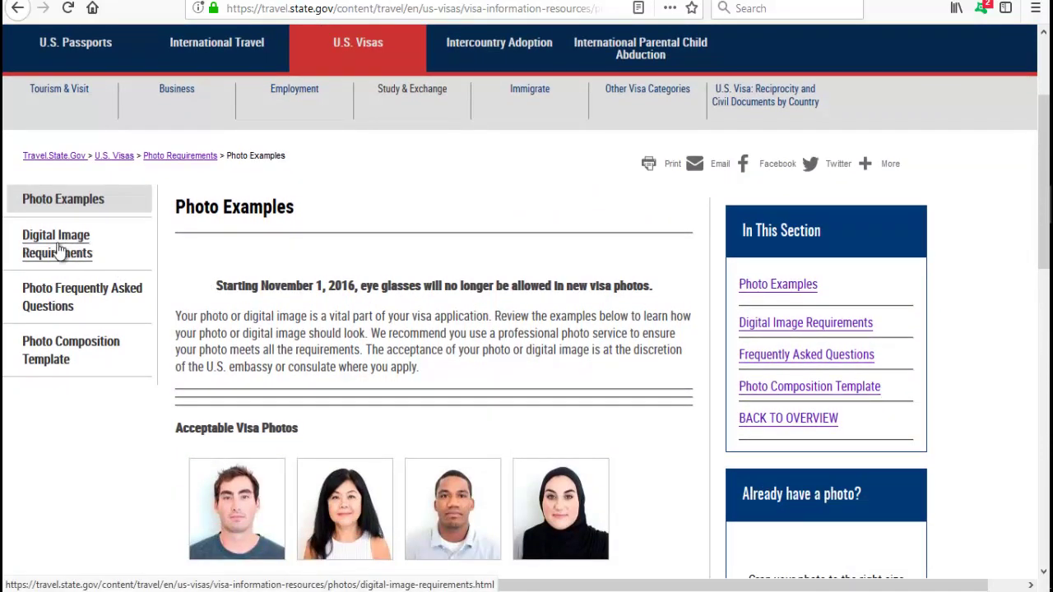
- Review the Digital Image Requirements, including dimensions and the photo tool's resize, crop and save steps
left_click(60, 249)
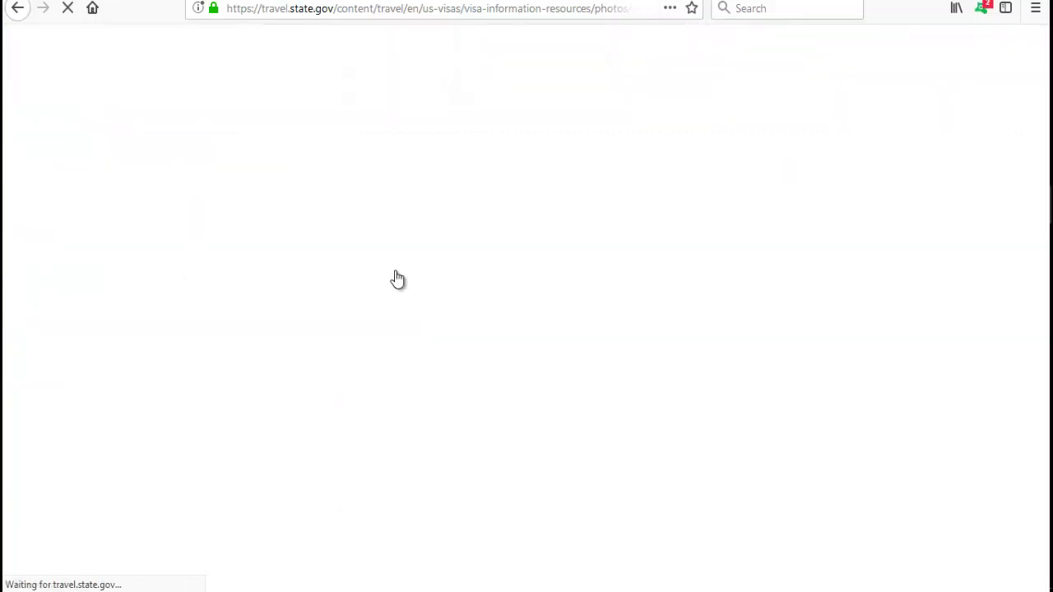
scroll(566, 346, "down", 2)
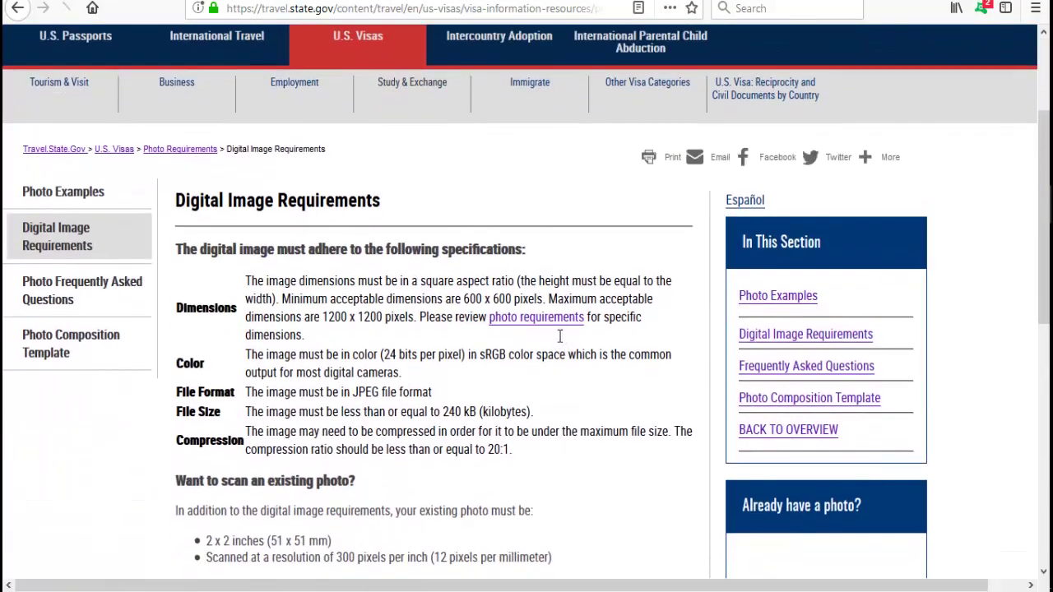
scroll(555, 317, "down", 1)
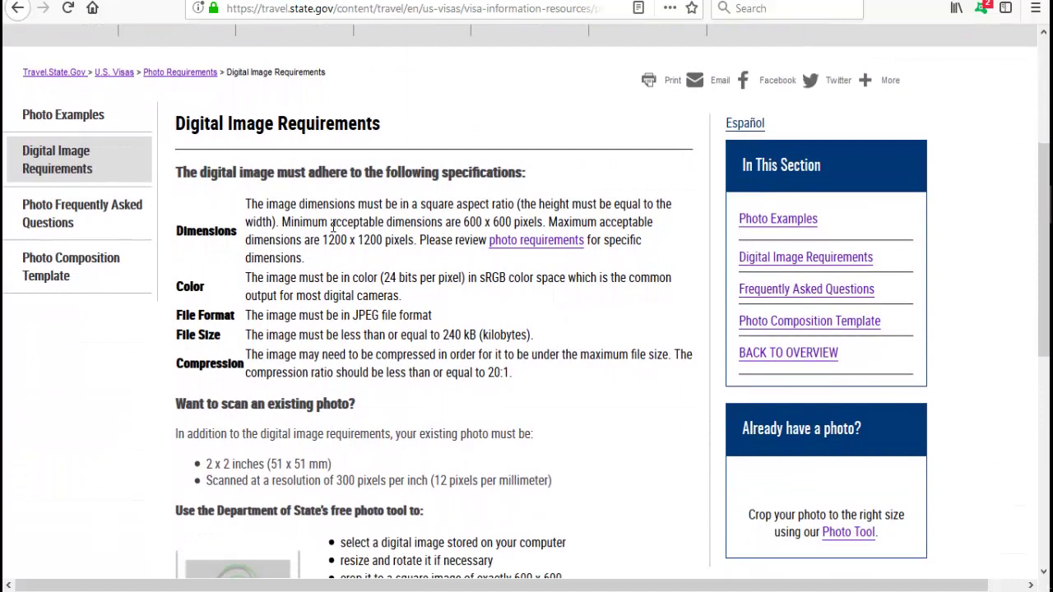
scroll(332, 221, "down", 1)
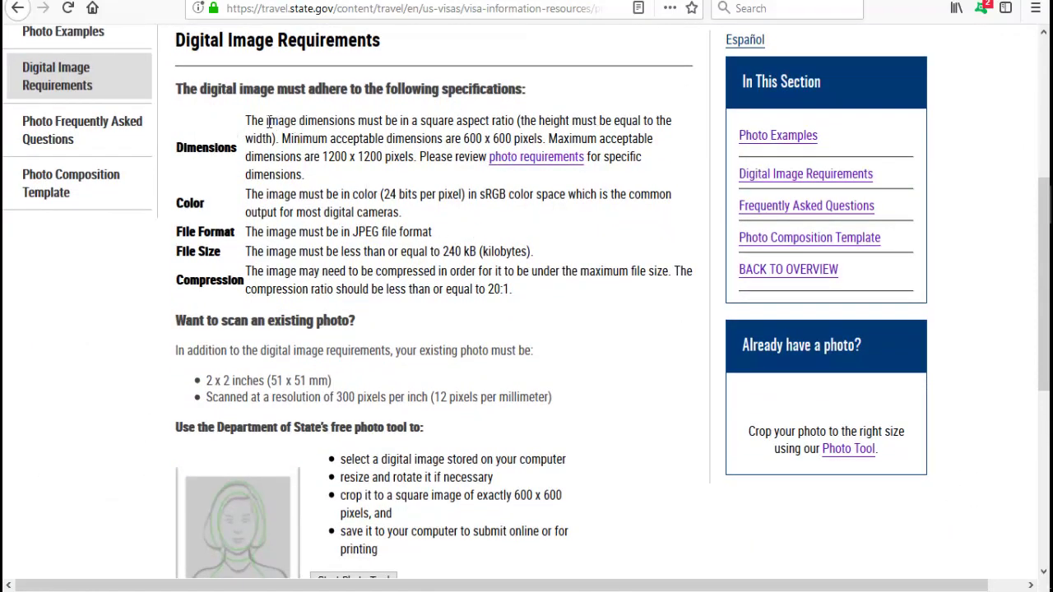
left_click_drag(245, 121, 564, 420)
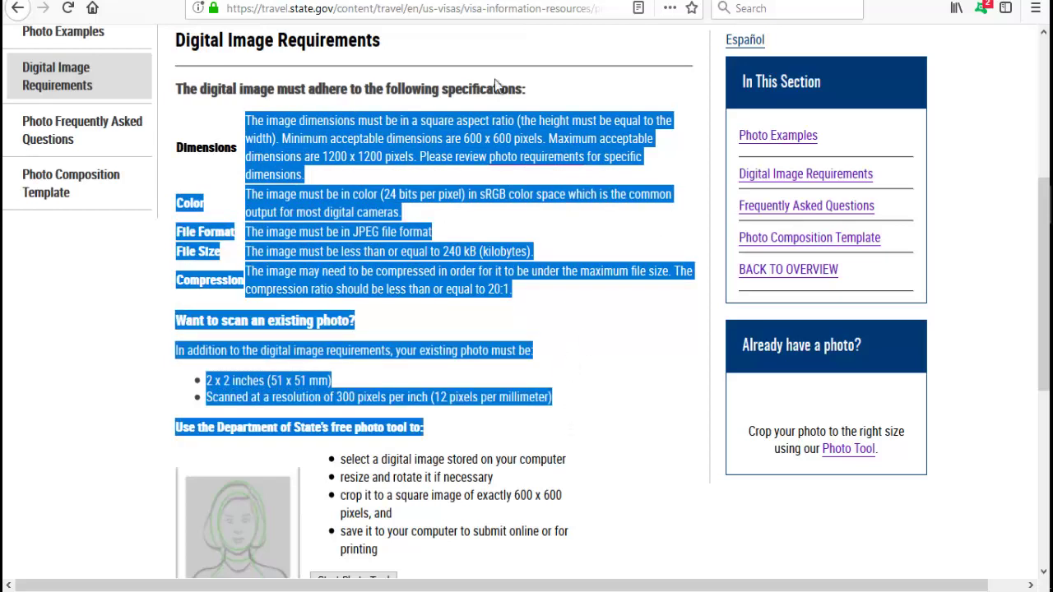
scroll(576, 229, "down", 3)
left_click(641, 232)
scroll(578, 213, "down", 2)
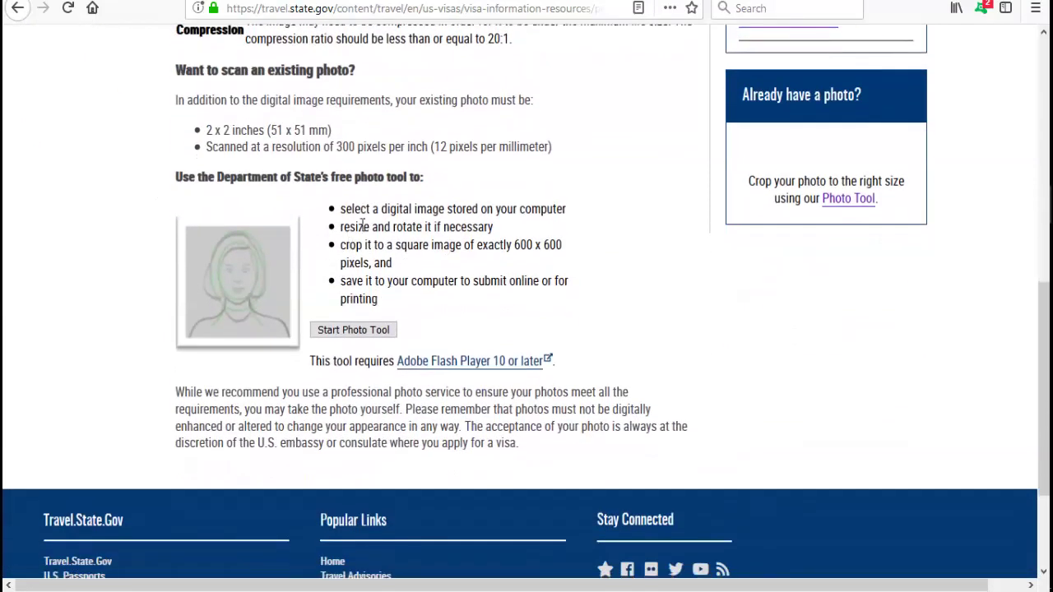
left_click_drag(578, 212, 372, 300)
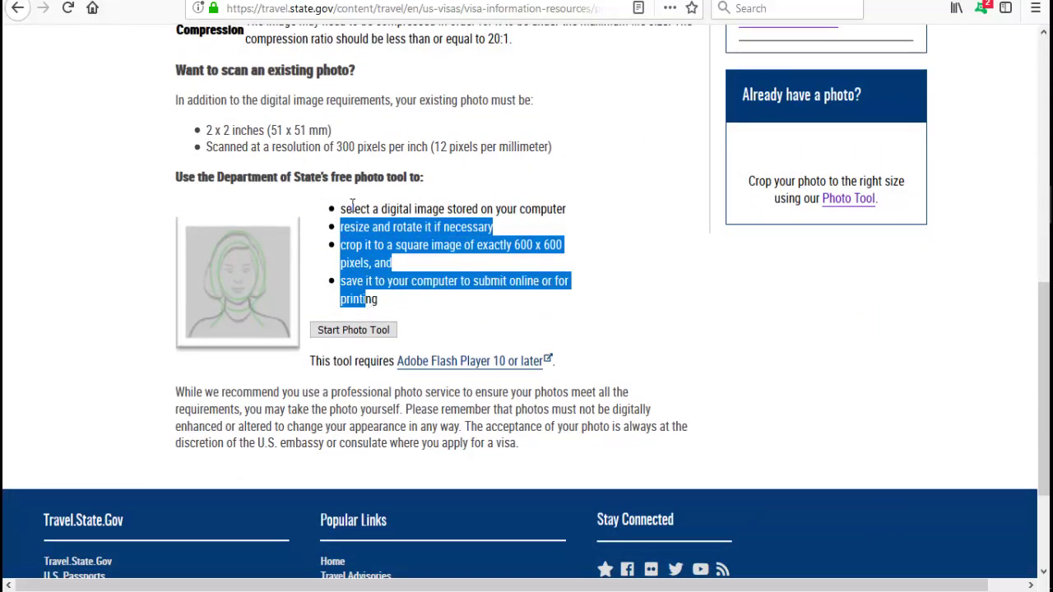
left_click(630, 282)
- Launch the Department of State photo tool with Start Photo Tool
scroll(630, 287, "up", 3)
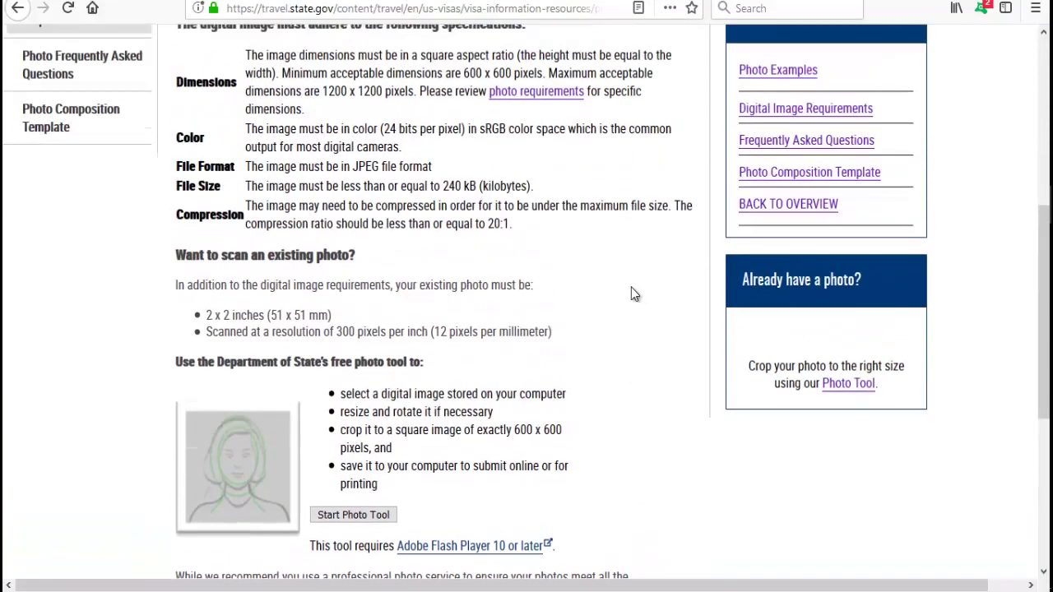
scroll(573, 282, "down", 3)
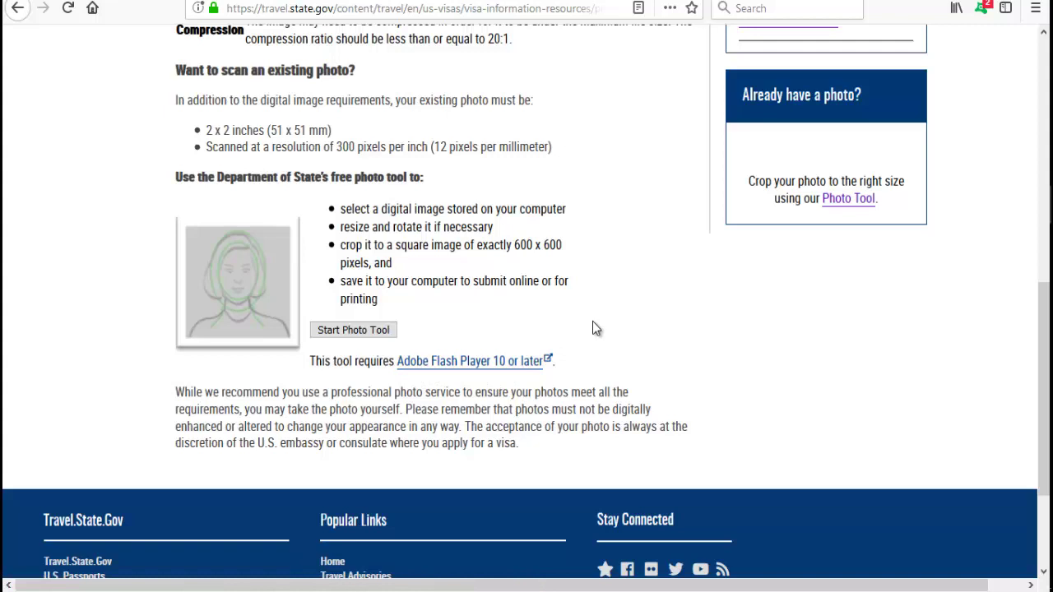
left_click(370, 341)
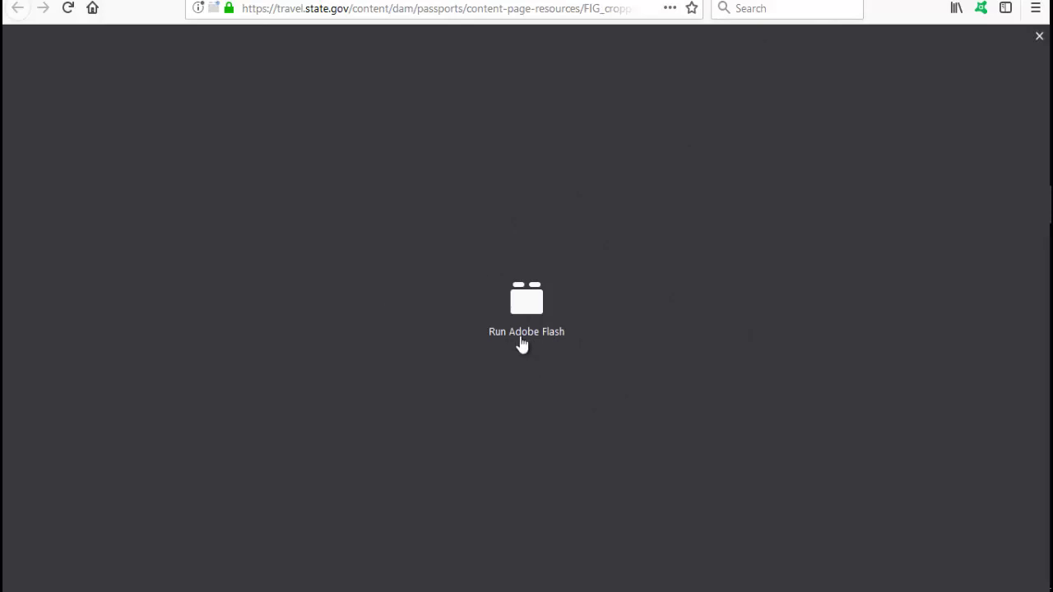
- Run Adobe Flash and allow it on the site so the photo tool loads
left_click(516, 306)
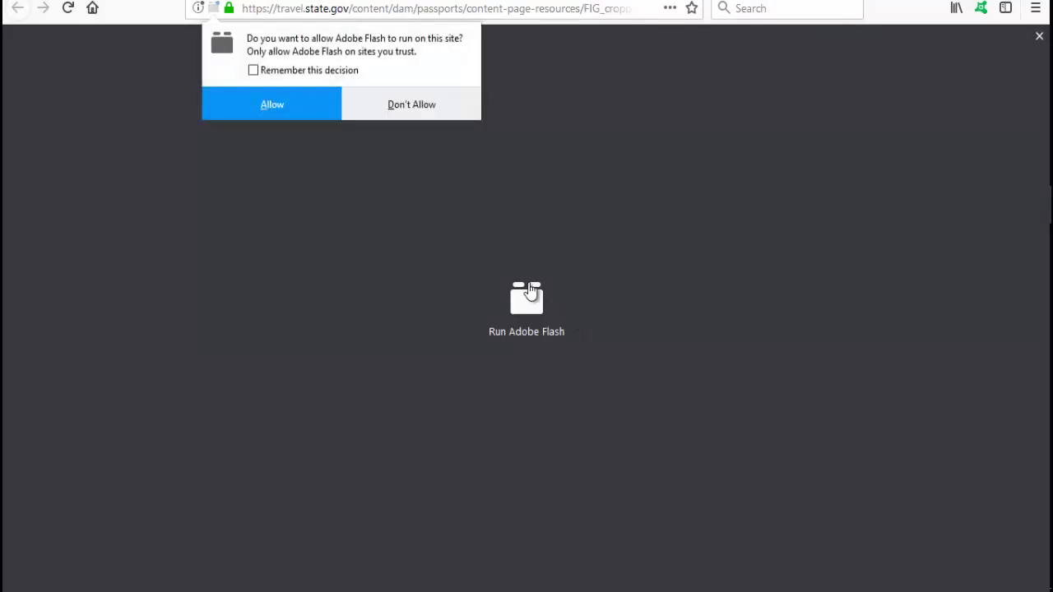
left_click(287, 115)
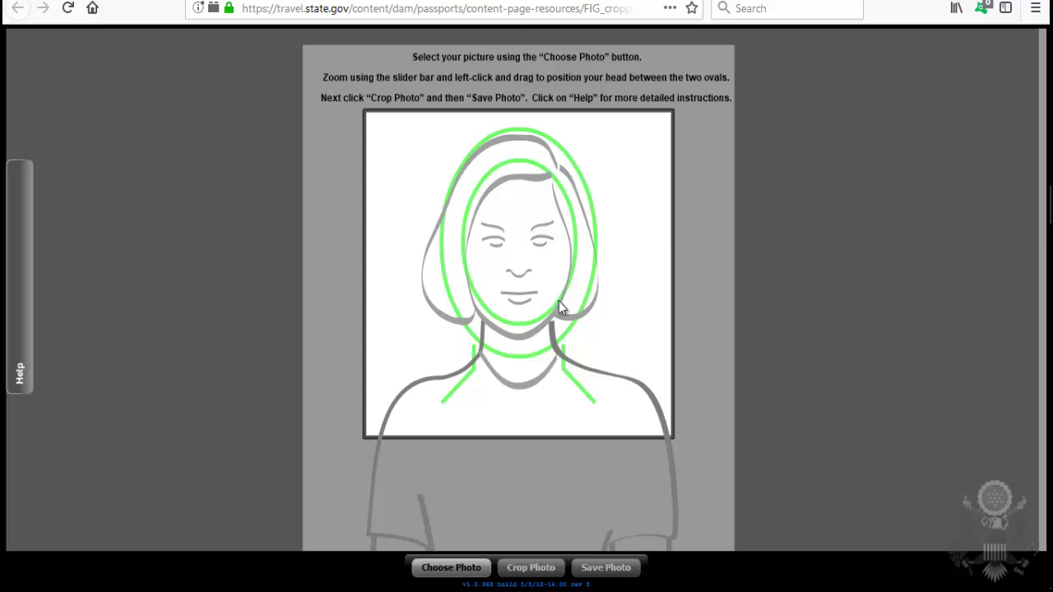
left_click(452, 568)
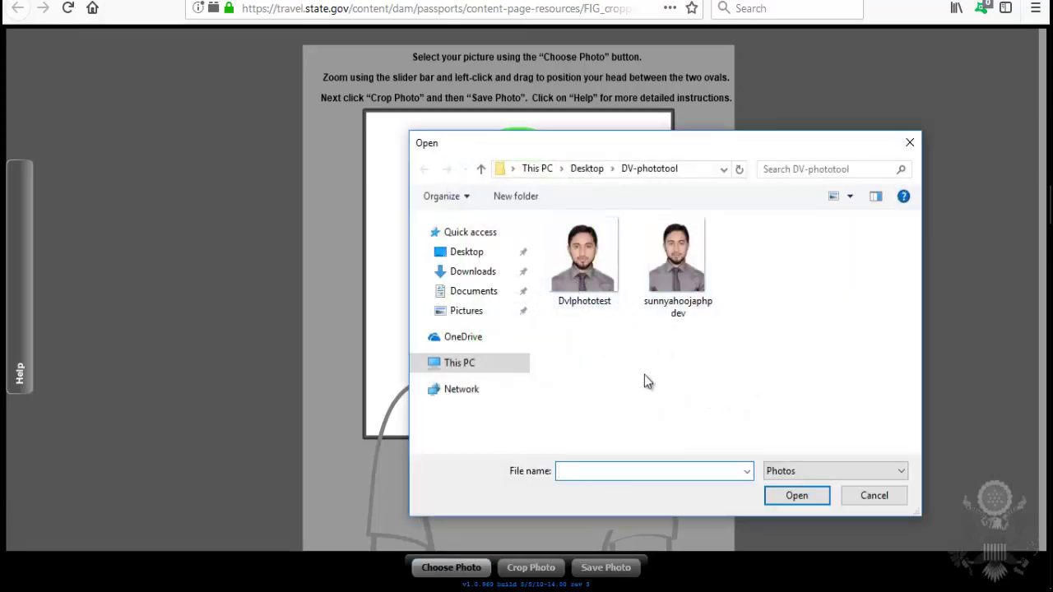
left_click(707, 280)
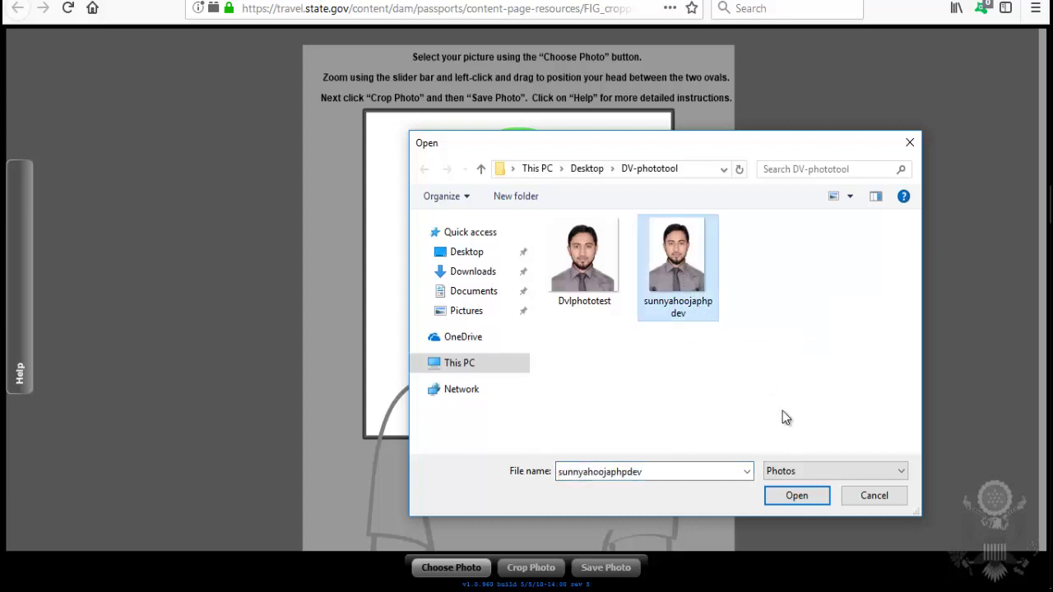
left_click(796, 495)
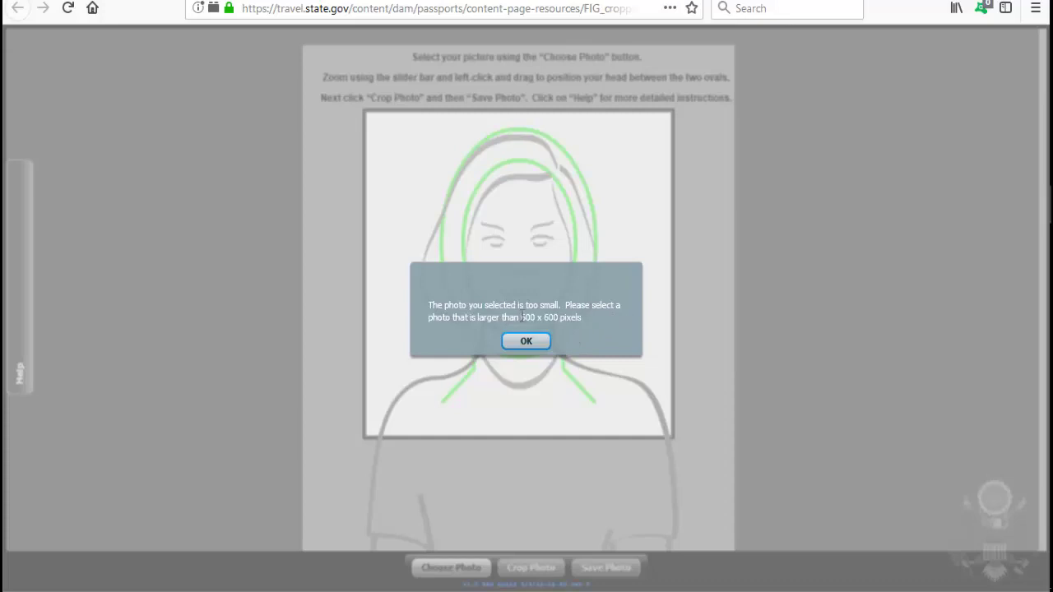
left_click_drag(582, 317, 428, 306)
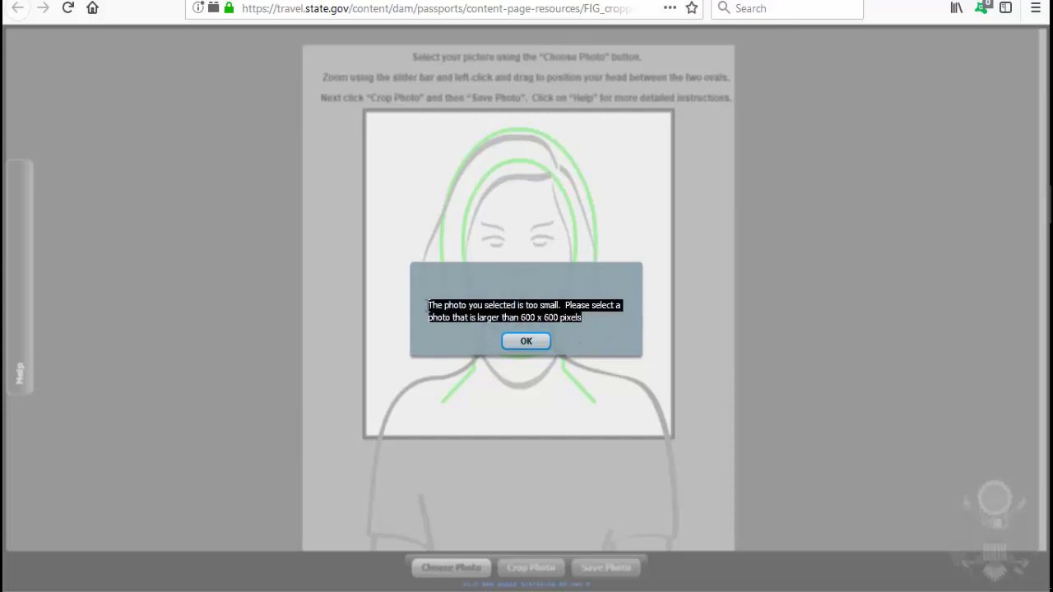
left_click(487, 301)
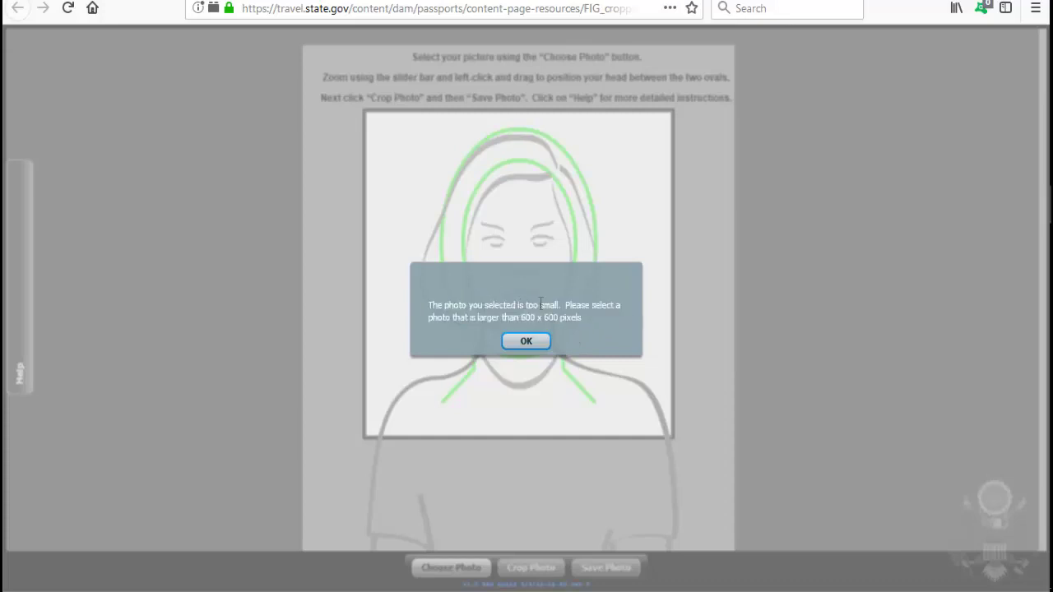
left_click_drag(516, 318, 589, 320)
left_click(595, 324)
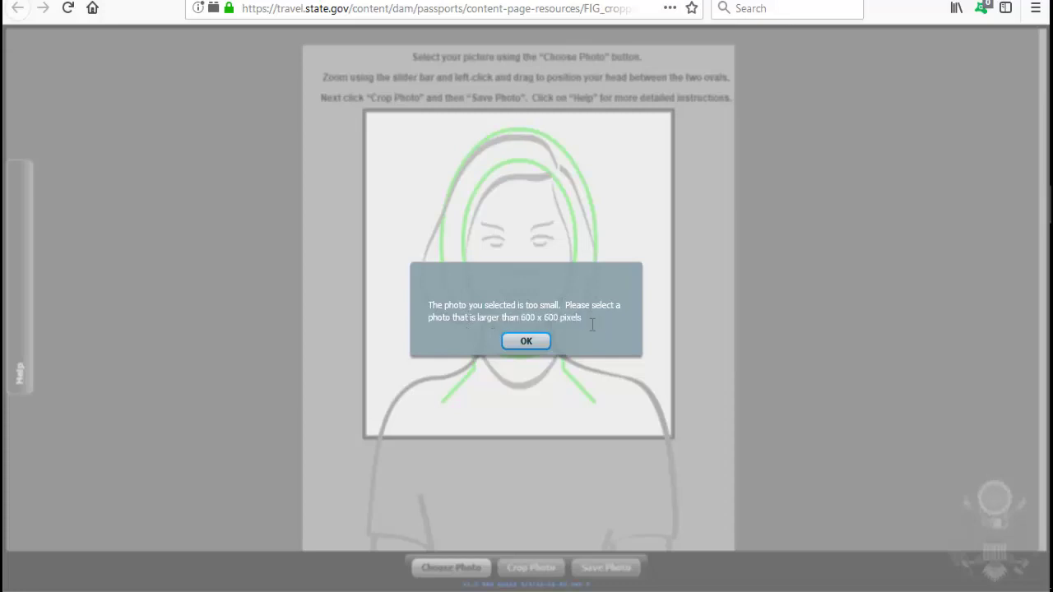
left_click(531, 341)
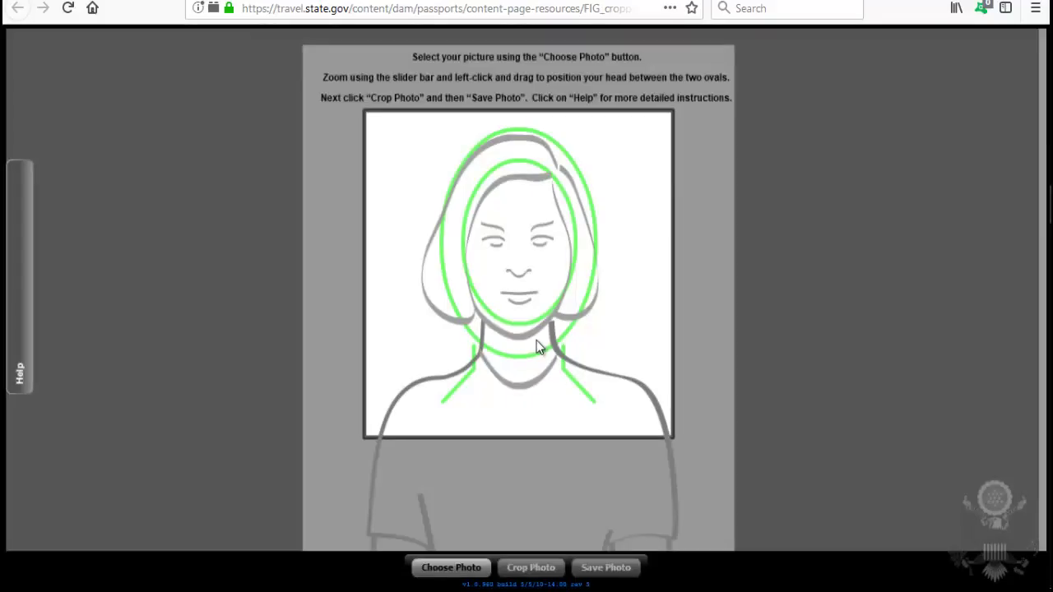
- Load the Dvlphototest portrait into the photo tool
left_click(456, 568)
left_click(596, 298)
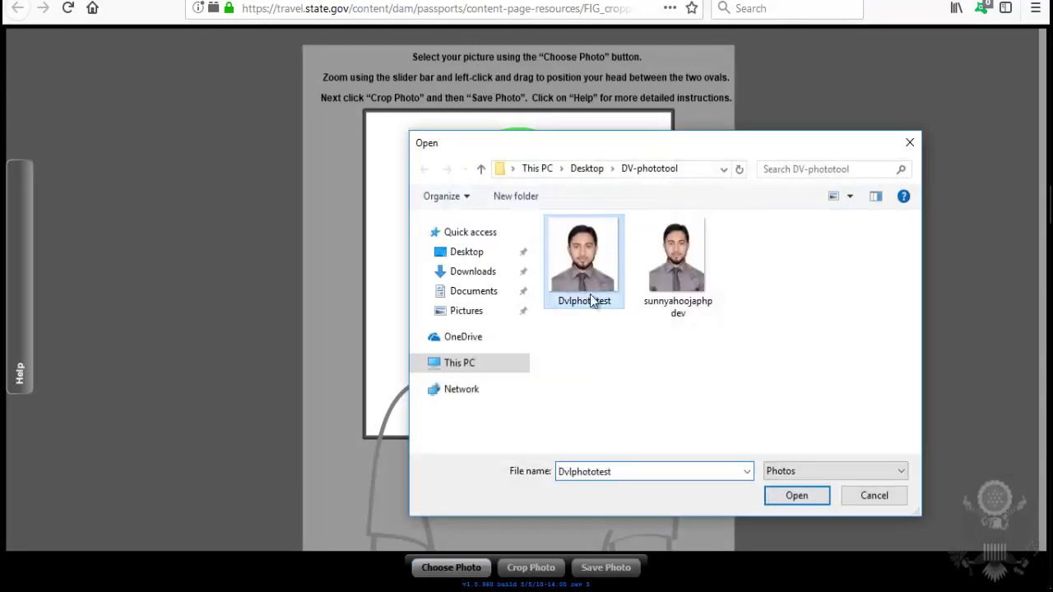
left_click(789, 497)
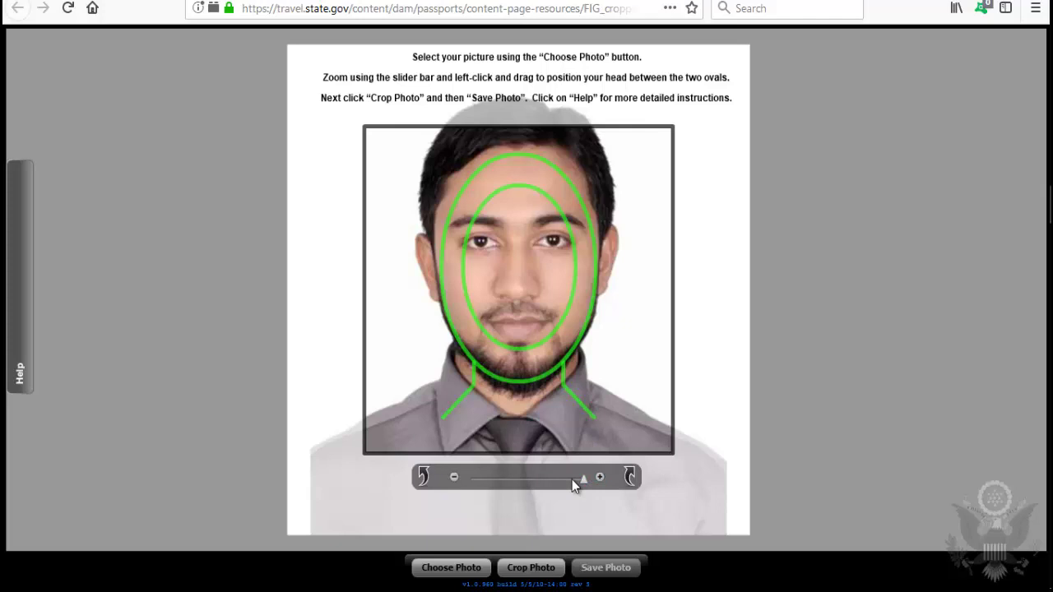
- Zoom the portrait out to 0.72 and shift it so the head centers between the green ovals
left_click_drag(583, 479, 498, 482)
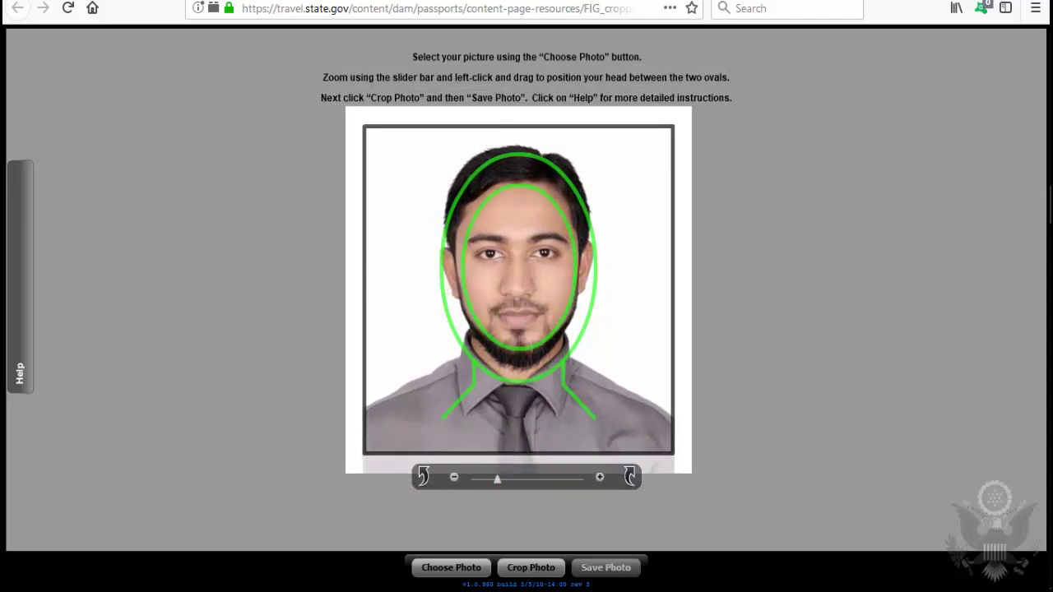
mouse_move(518, 239)
left_mouse_down()
mouse_move(508, 251)
mouse_move(518, 247)
left_mouse_up()
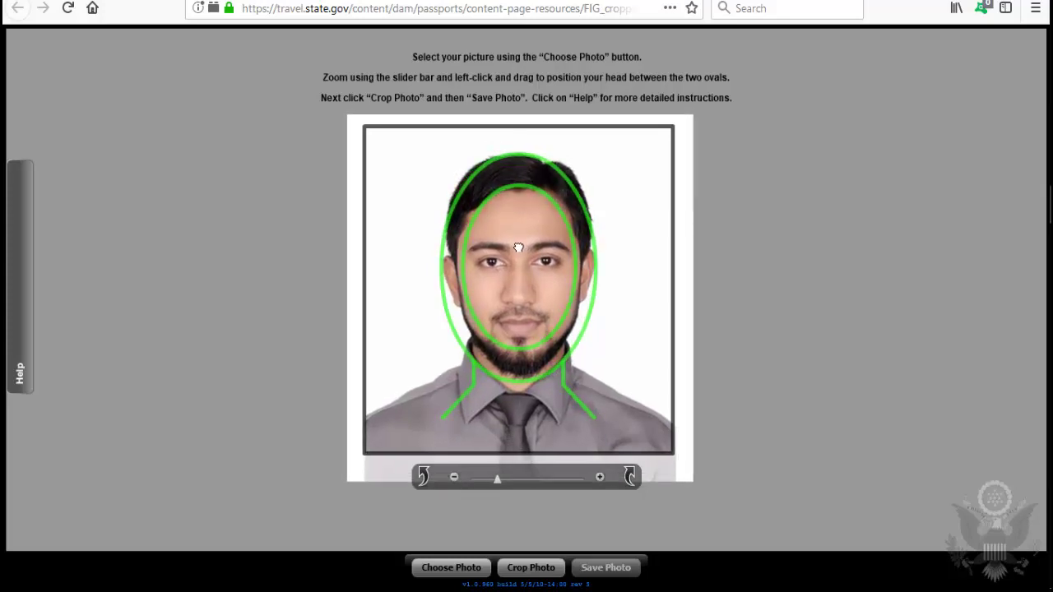
mouse_move(496, 484)
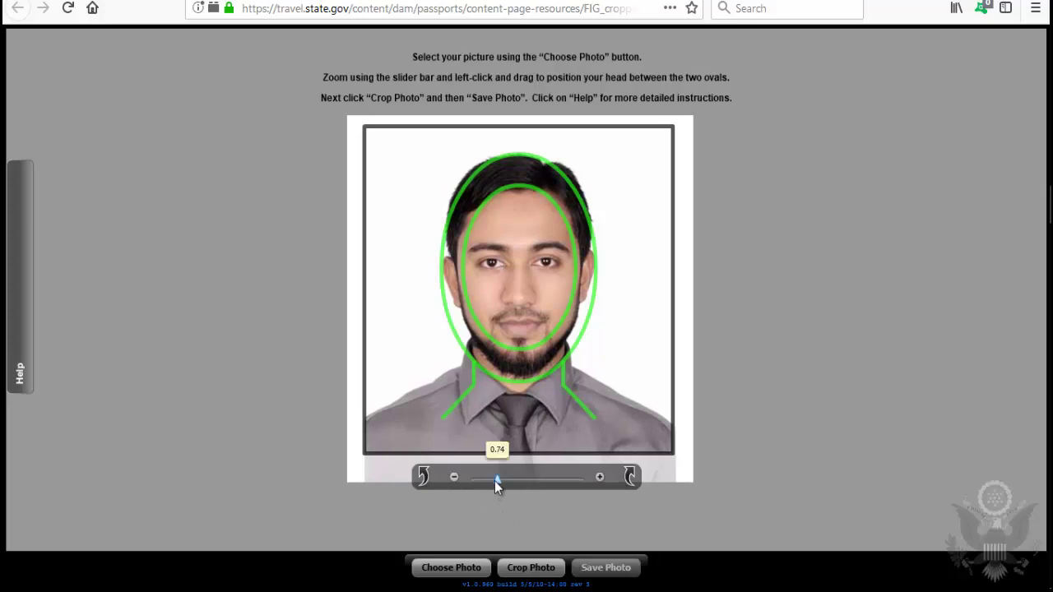
left_click_drag(495, 480, 491, 478)
left_click_drag(535, 413, 533, 413)
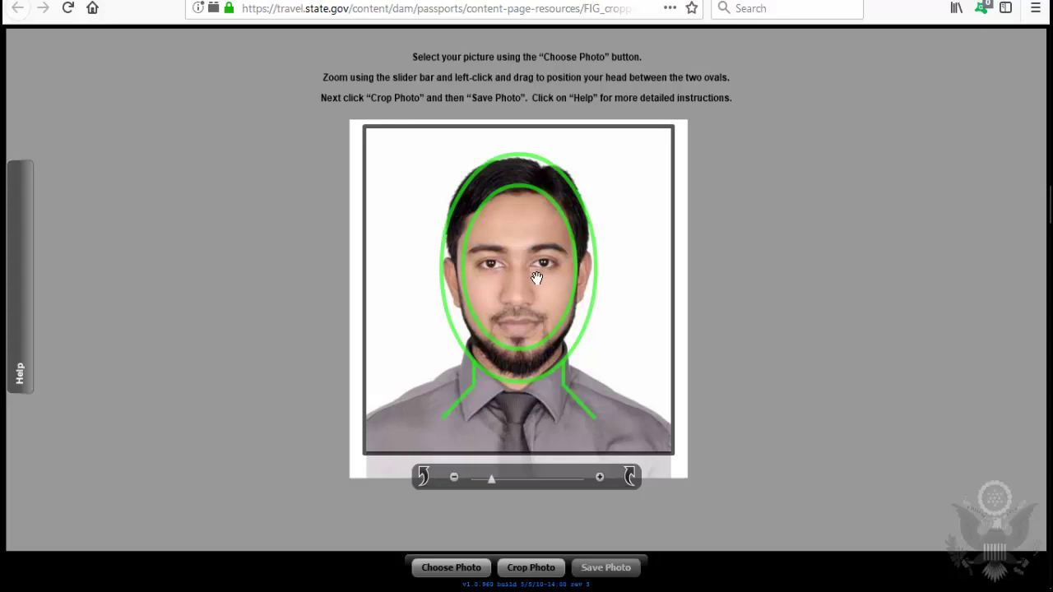
left_click_drag(529, 321, 528, 315)
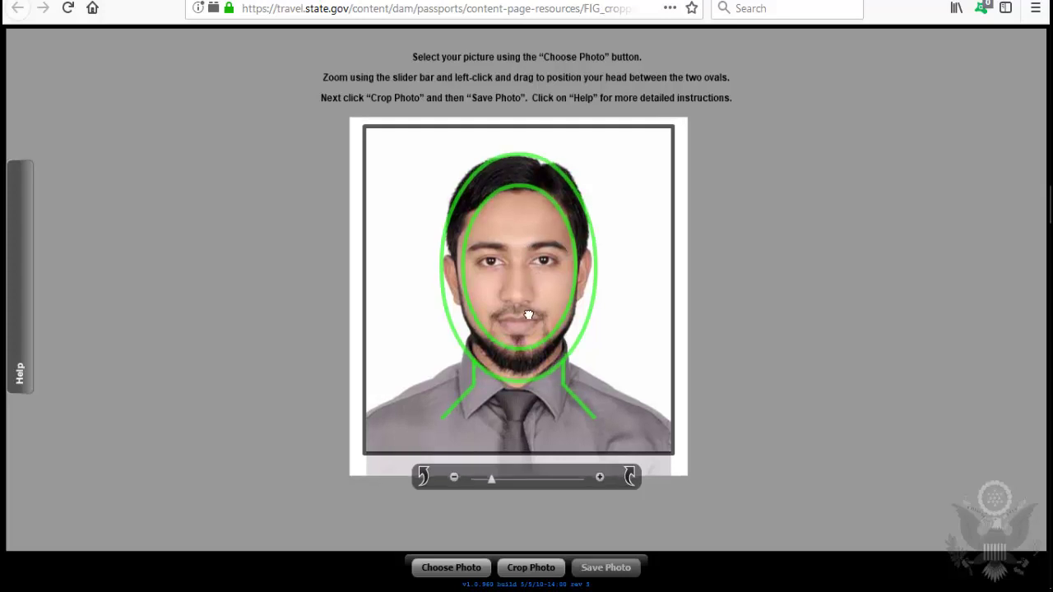
left_click_drag(488, 480, 495, 476)
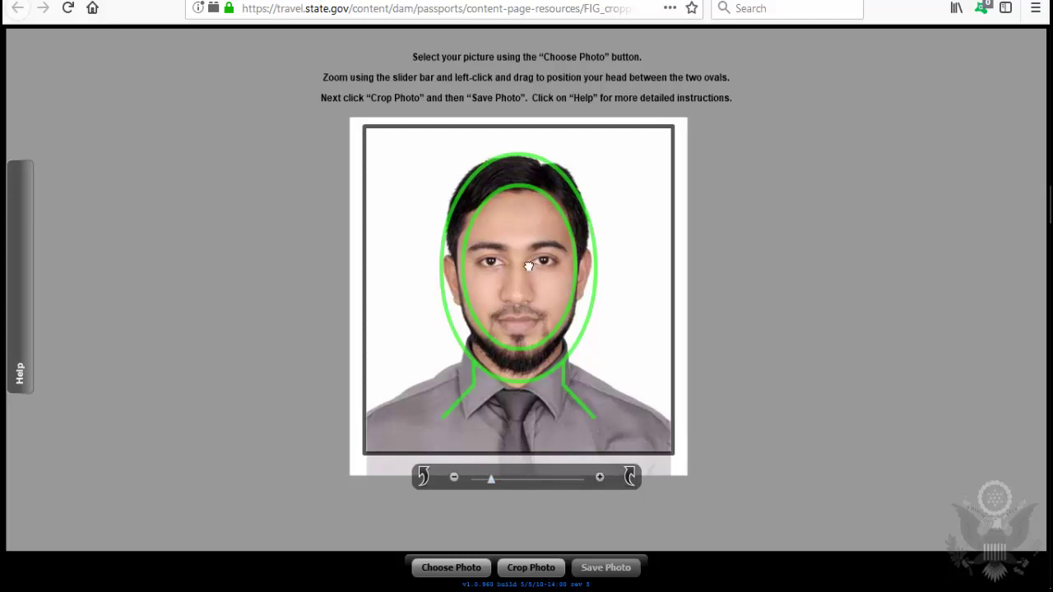
left_click_drag(528, 264, 518, 279)
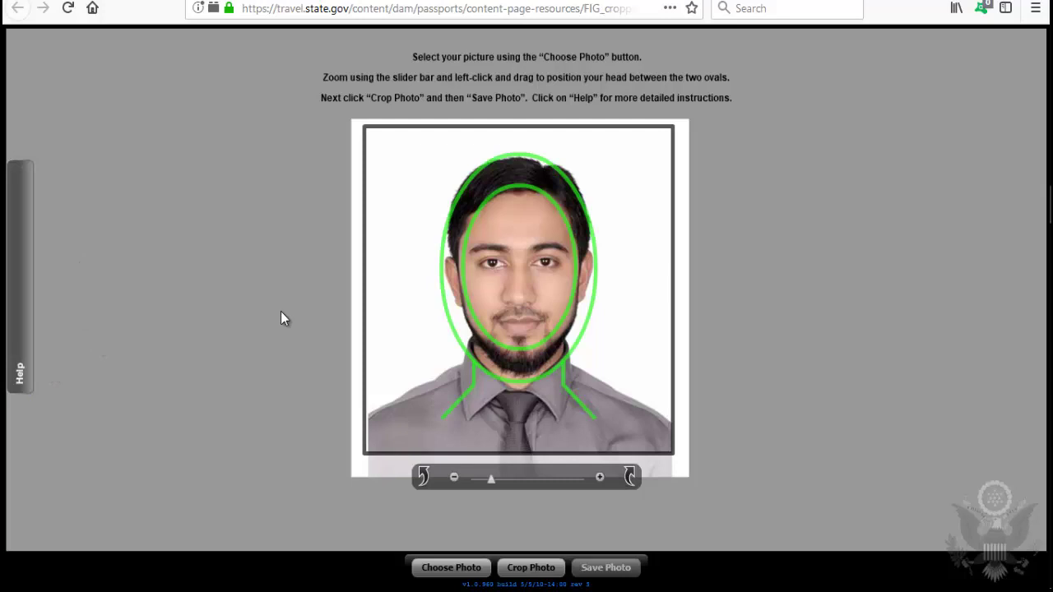
left_click(27, 229)
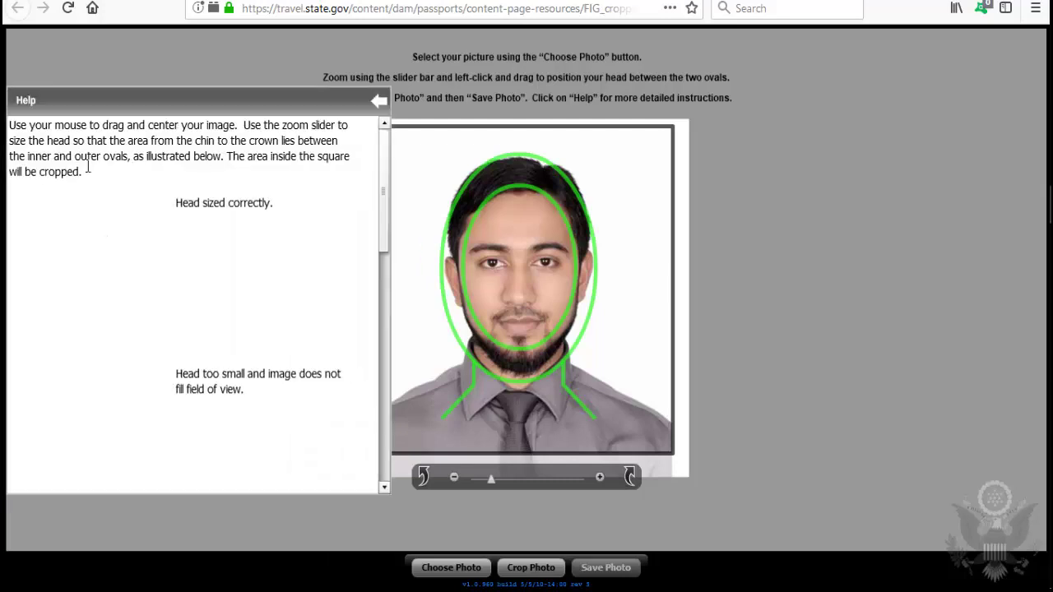
left_click_drag(80, 172, 6, 124)
left_click(182, 184)
left_click_drag(383, 186, 376, 335)
left_click_drag(64, 186, 202, 515)
left_click(24, 190)
scroll(302, 403, "down", 3)
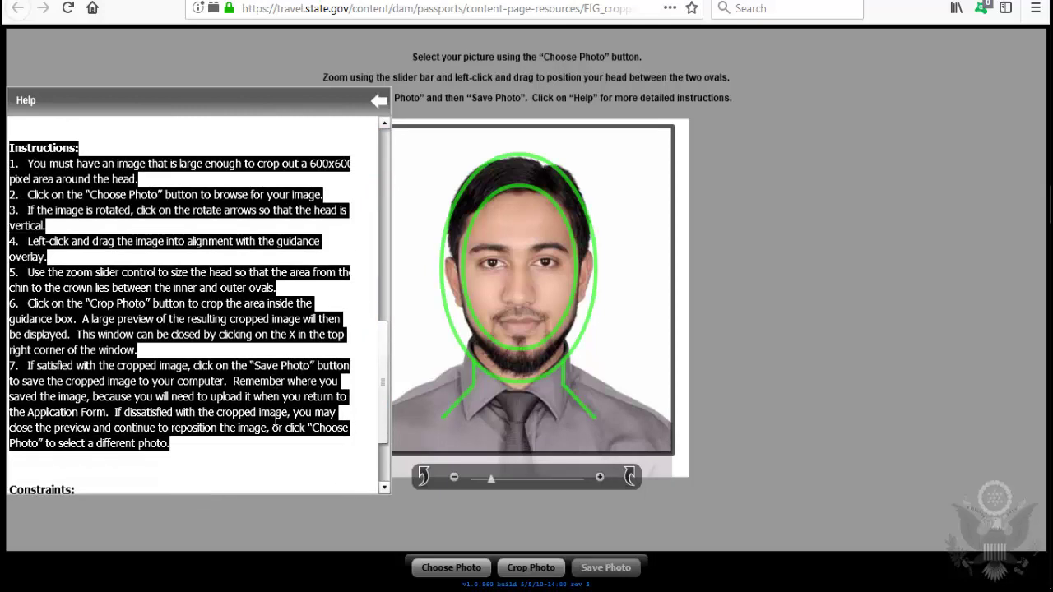
left_click(173, 468)
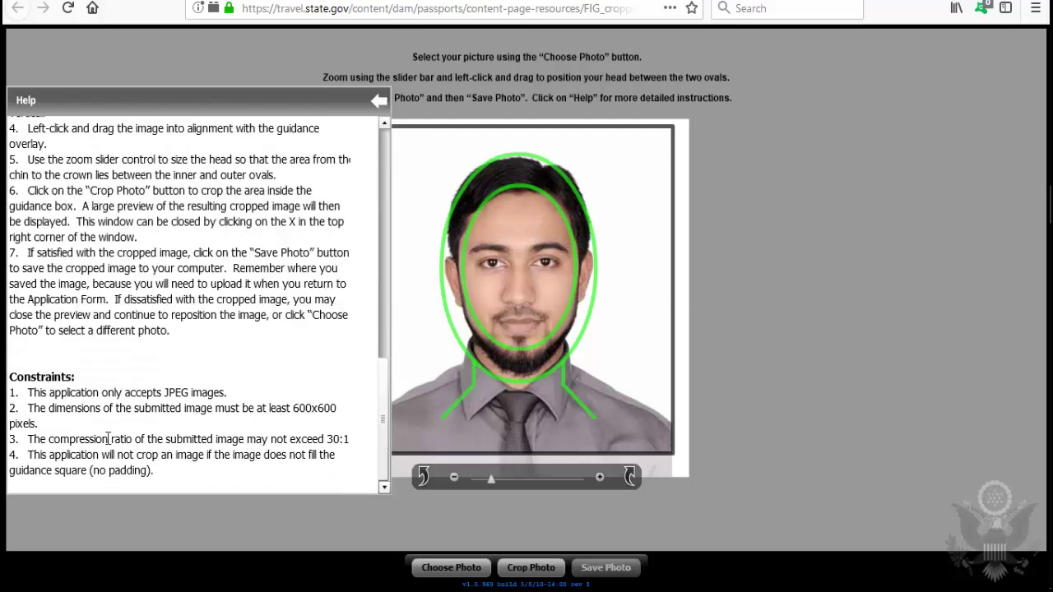
scroll(369, 364, "up", 3)
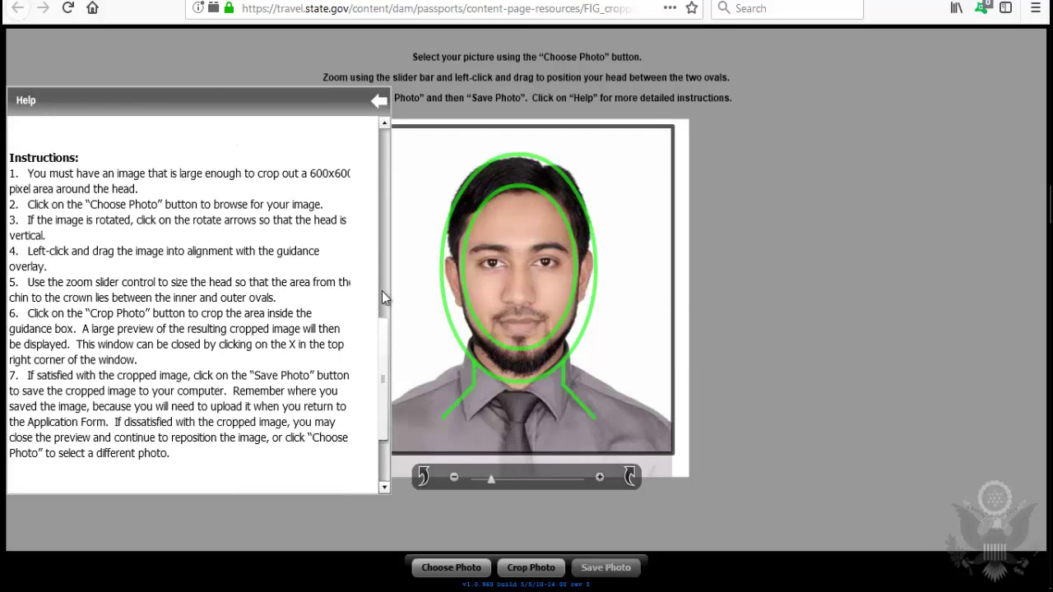
left_click_drag(382, 291, 380, 105)
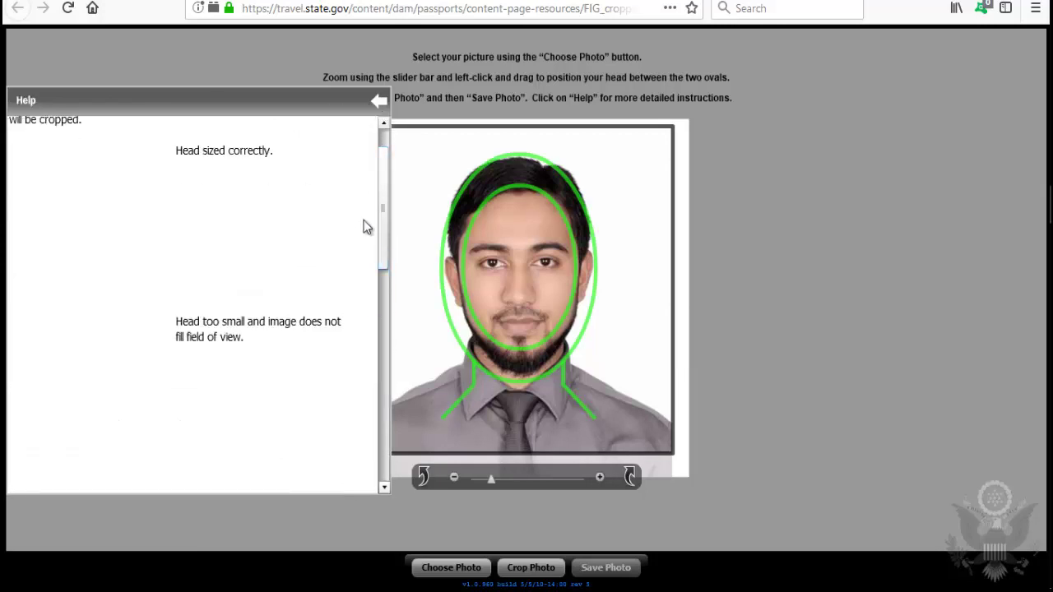
scroll(362, 205, "up", 1)
left_click(378, 100)
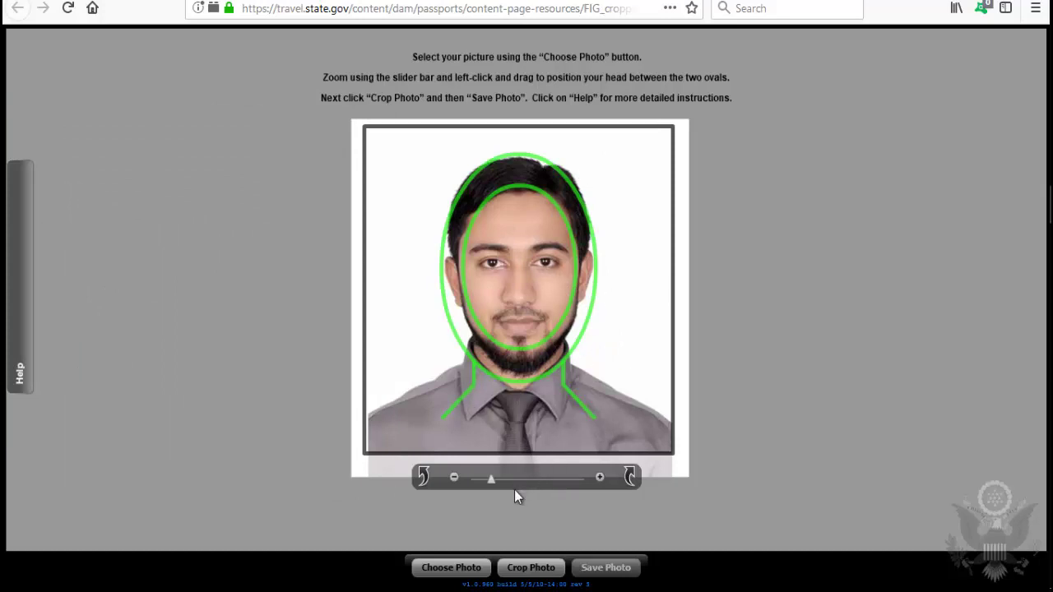
- Crop the portrait to a 600×600 JPEG and close the Cropped Image preview
left_click(531, 567)
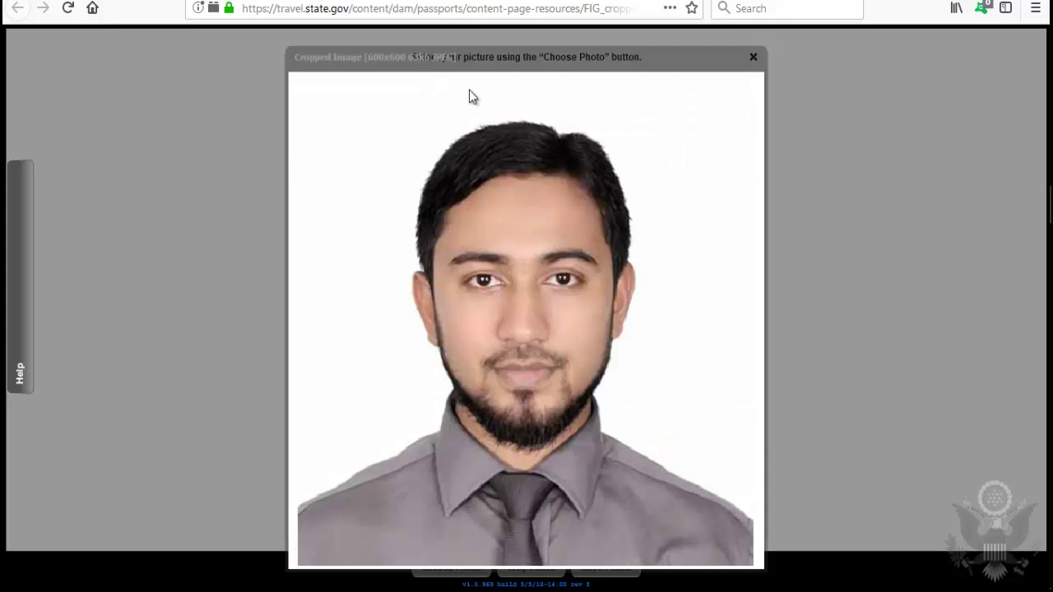
mouse_move(668, 71)
left_mouse_down()
mouse_move(562, 66)
mouse_move(541, 104)
mouse_move(542, 155)
mouse_move(516, 97)
mouse_move(528, 77)
mouse_move(656, 73)
left_mouse_up()
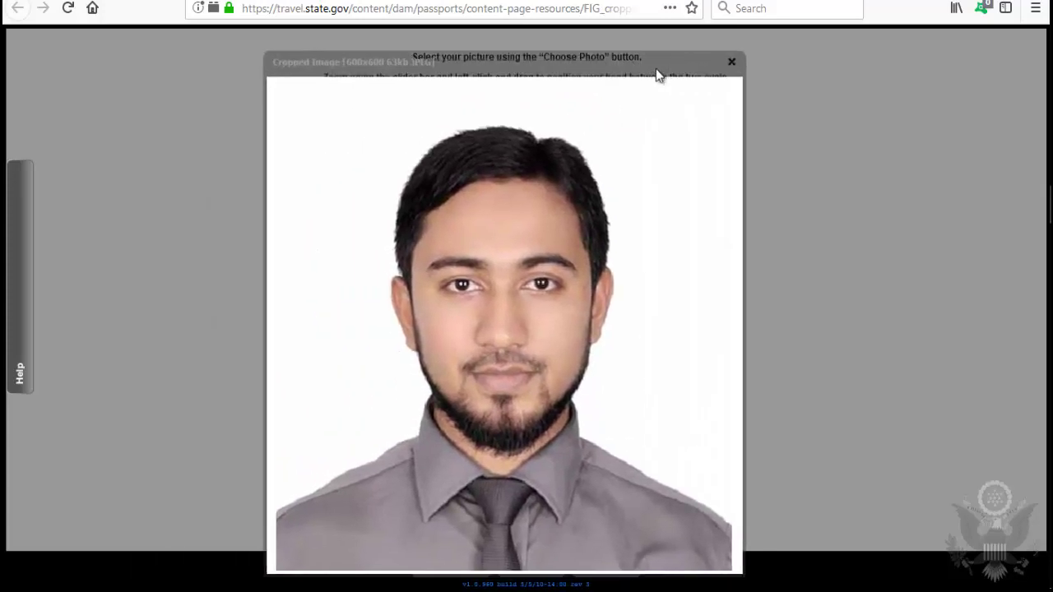
left_click(731, 61)
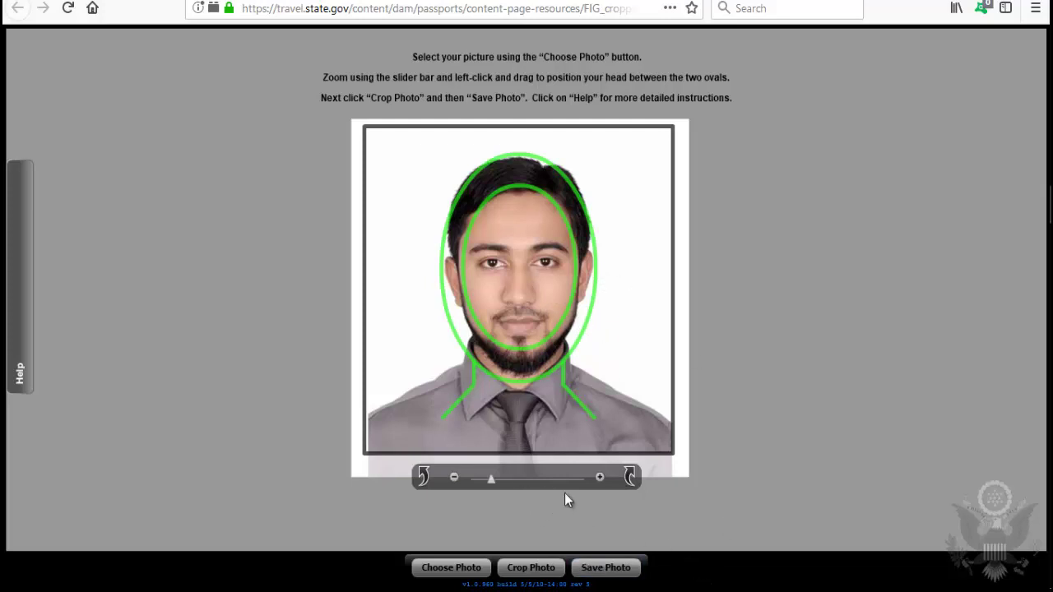
- Save the cropped photo to the DV-phototool folder as CROPPED-Dvlphototest
left_click(623, 566)
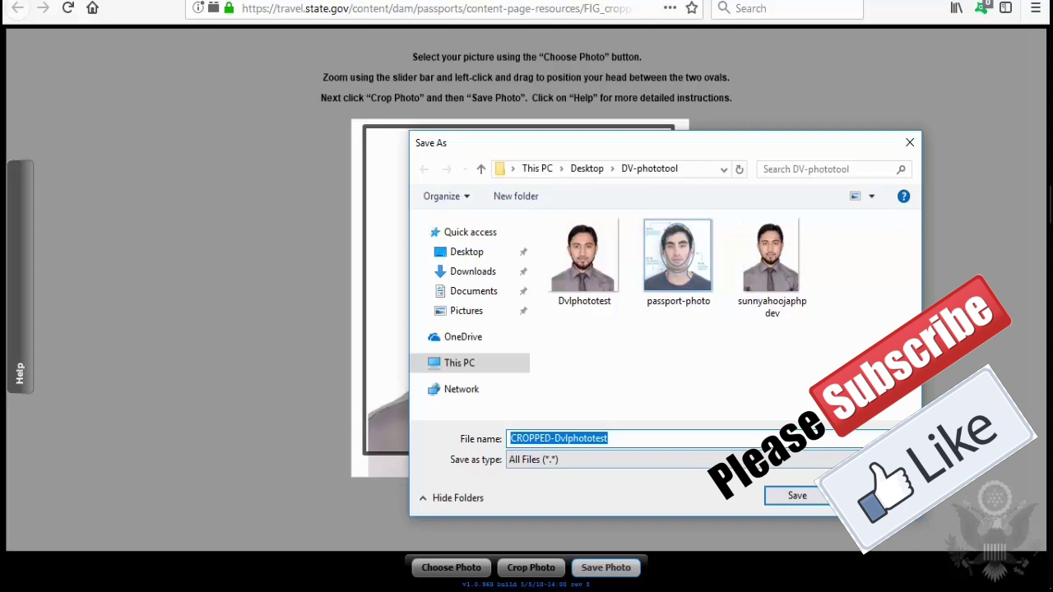
left_click(908, 143)
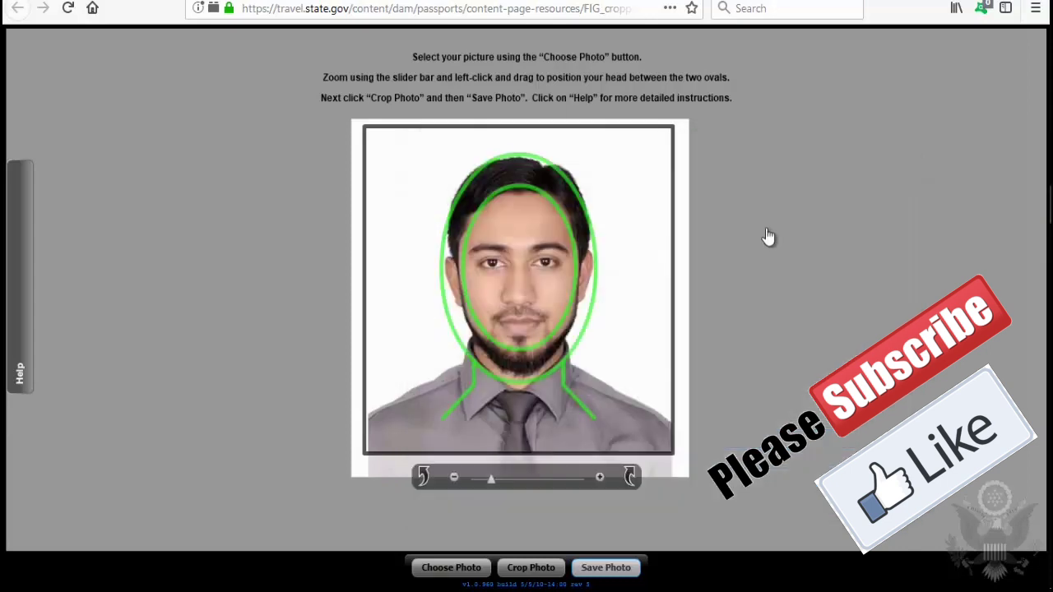